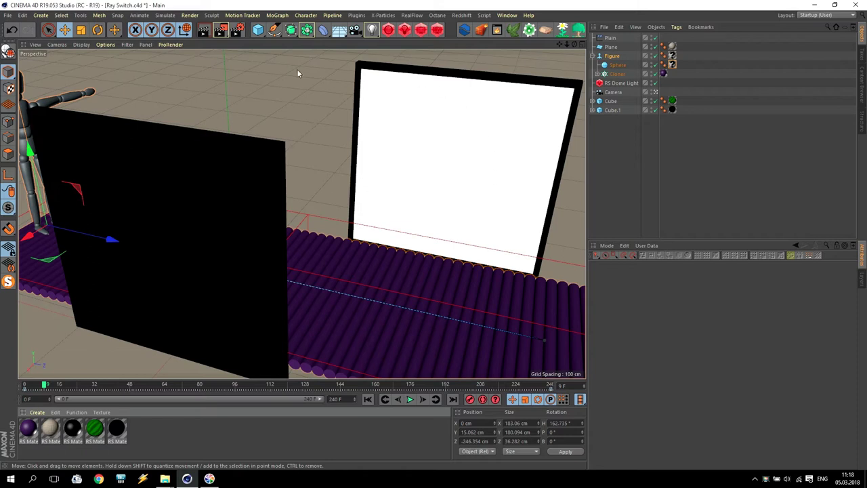
Step: Render the scene in the Redshift RenderView and move the preview aside
click(437, 30)
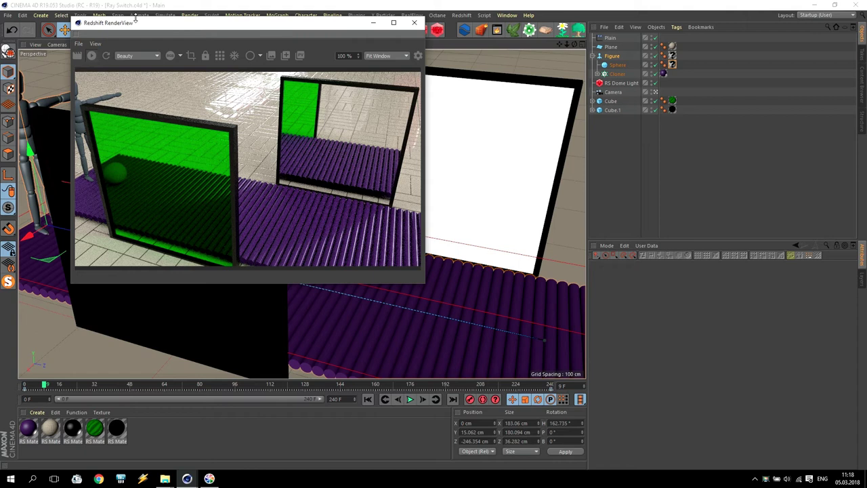
click(91, 55)
mouse_move(160, 22)
mouse_down()
mouse_move(251, 58)
mouse_move(309, 67)
mouse_up()
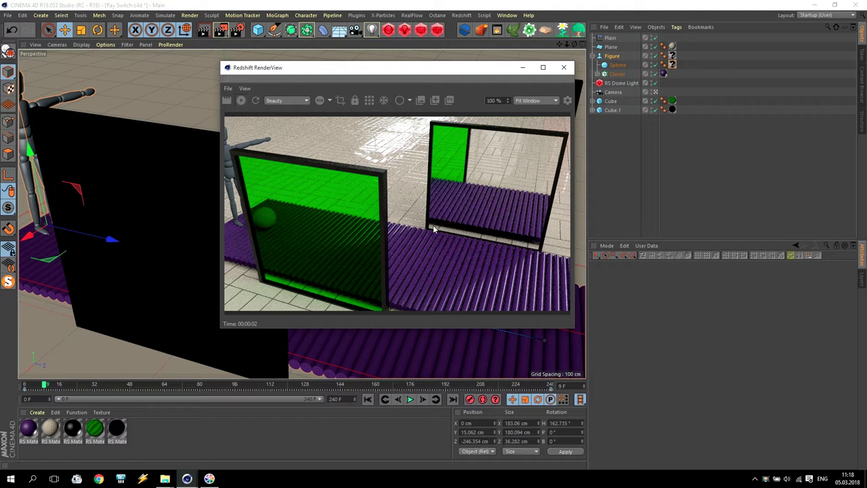
Step: Review the green glass material's Base Properties in its shader graph, leaving them unchanged
double_click(95, 428)
click(277, 92)
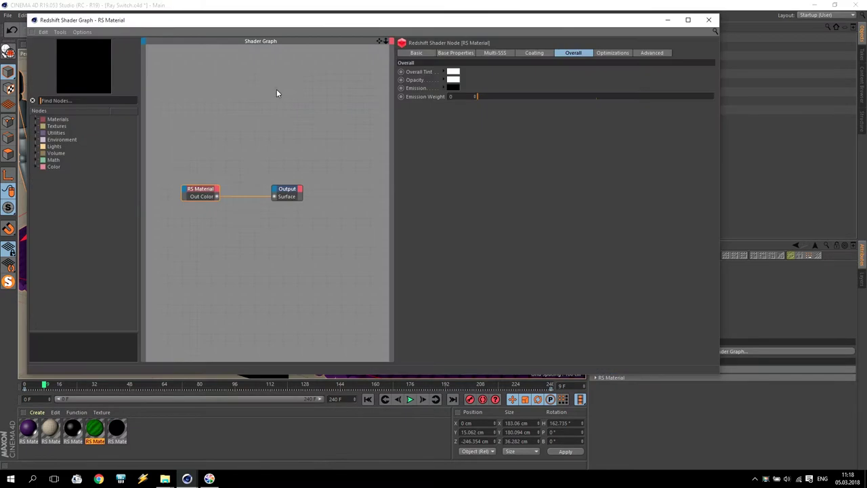
click(459, 54)
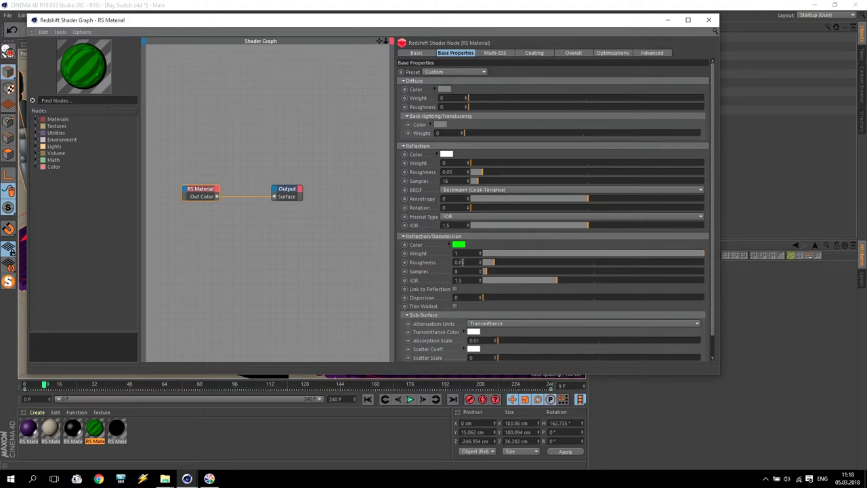
click(708, 20)
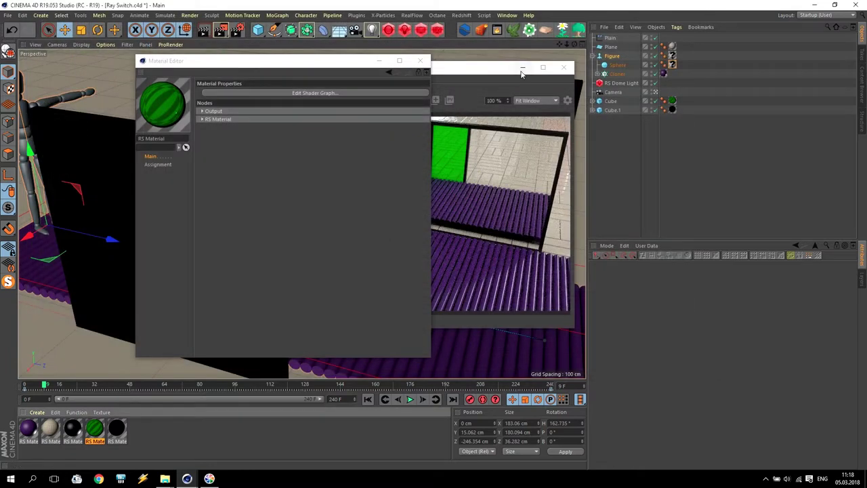
Step: Inspect the black RS Material.2's reflection settings in its shader graph, then close it
drag(331, 65, 689, 181)
mouse_move(441, 77)
mouse_down()
mouse_move(304, 54)
mouse_move(285, 63)
mouse_up()
click(117, 428)
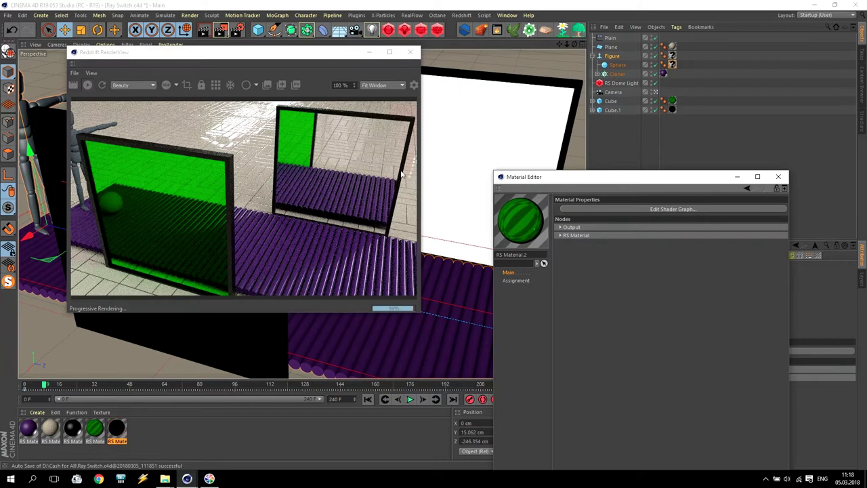
click(579, 208)
drag(436, 16, 440, 32)
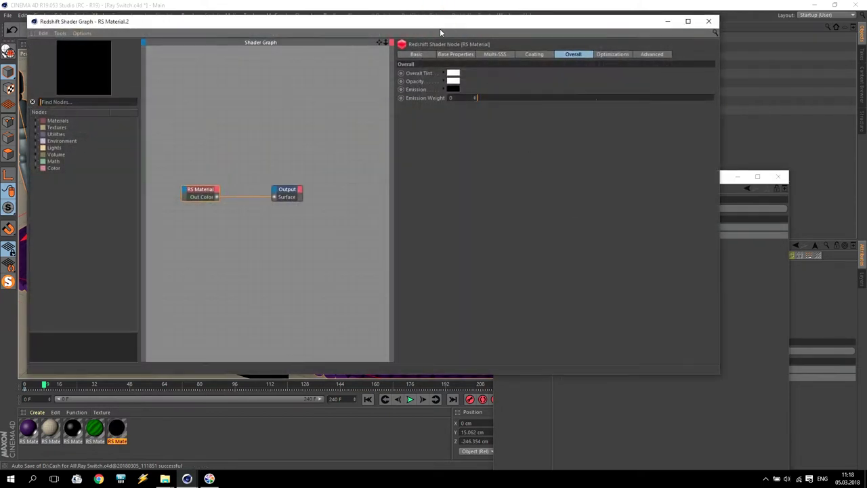
click(461, 55)
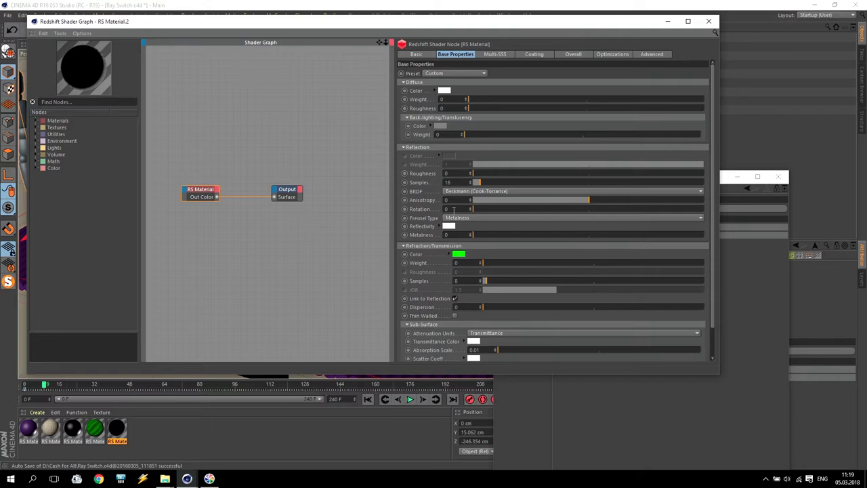
click(709, 21)
Step: Slide the Figure along X out from behind the green glass panel
click(779, 177)
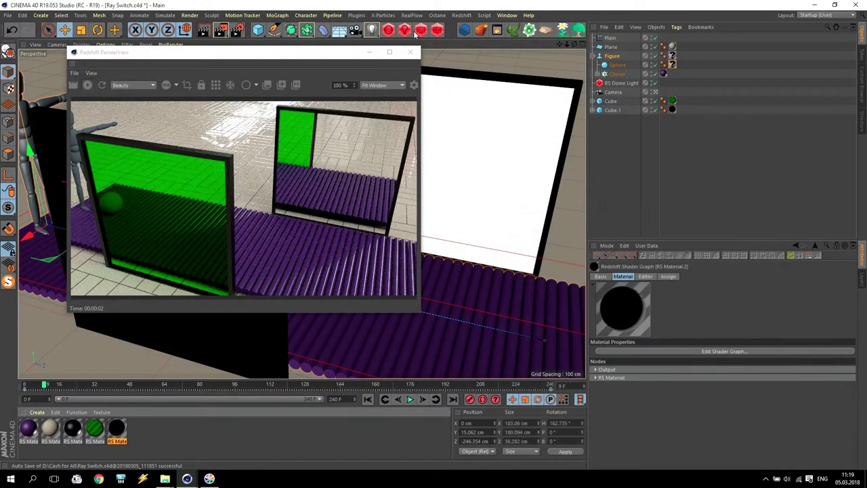
mouse_move(317, 53)
mouse_down()
mouse_move(685, 160)
mouse_move(715, 181)
mouse_up()
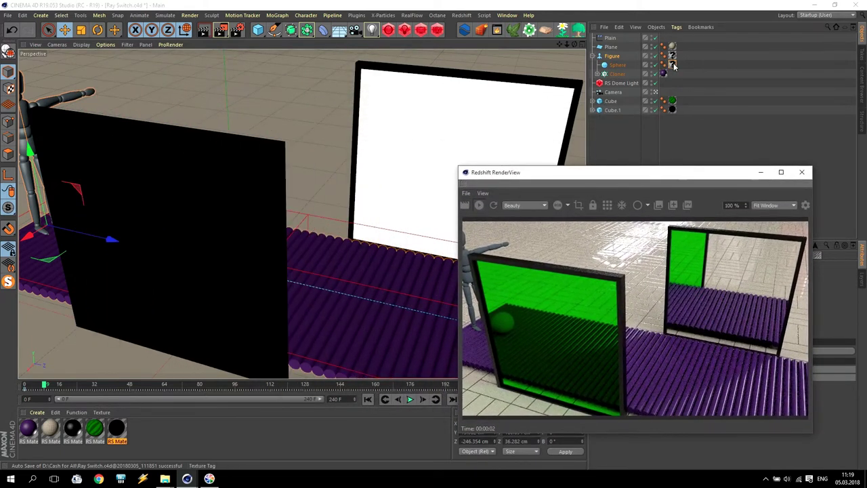
click(610, 55)
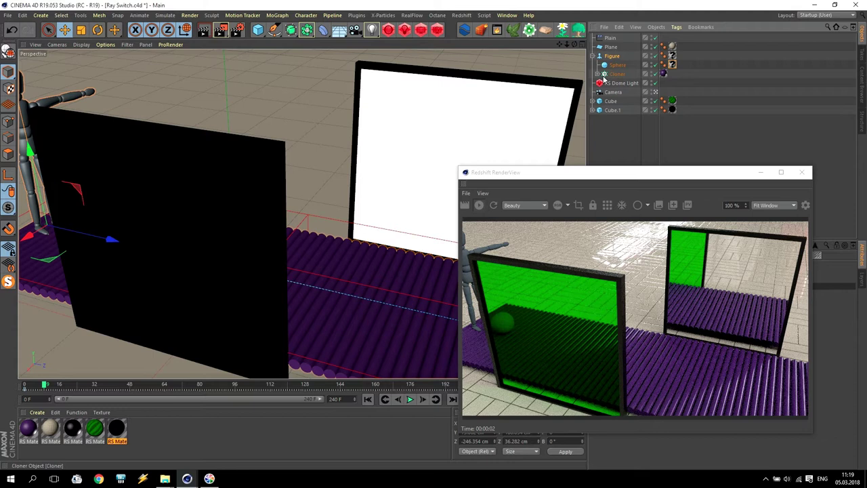
mouse_move(112, 240)
mouse_down()
mouse_move(237, 286)
mouse_move(269, 276)
mouse_move(447, 317)
mouse_up()
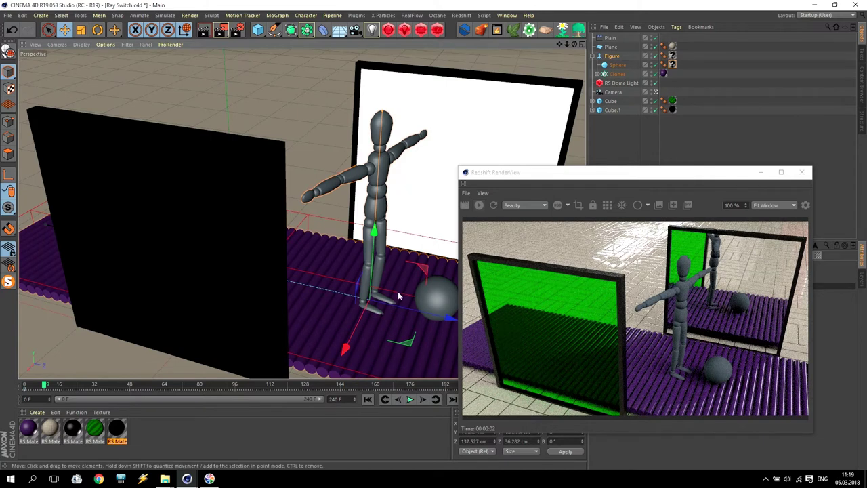
drag(423, 315, 363, 304)
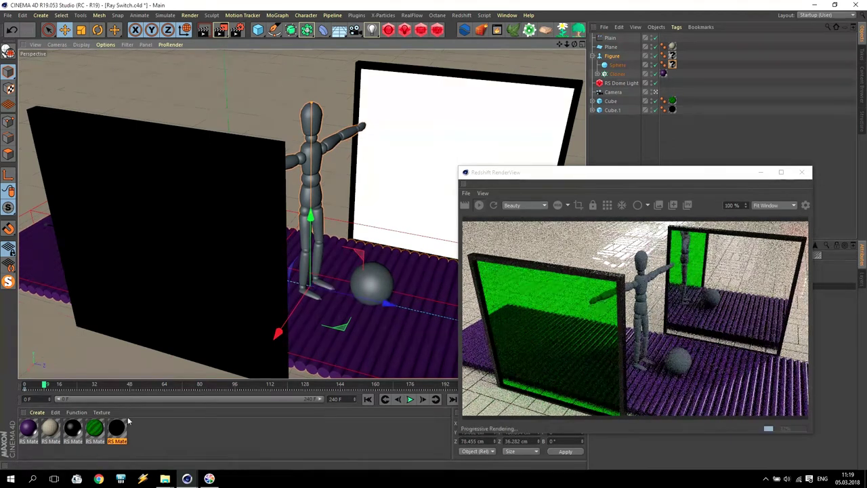
Step: Create a new Redshift material, apply it to the Figure and open it
click(36, 413)
click(190, 348)
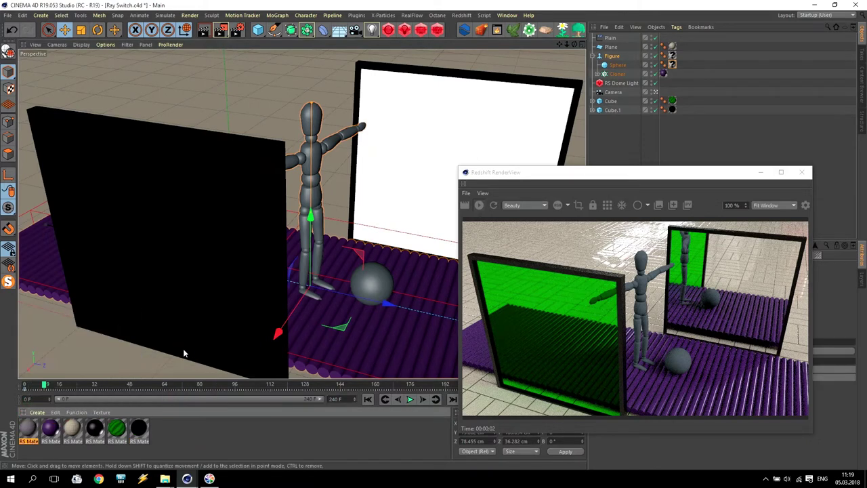
drag(29, 429, 676, 65)
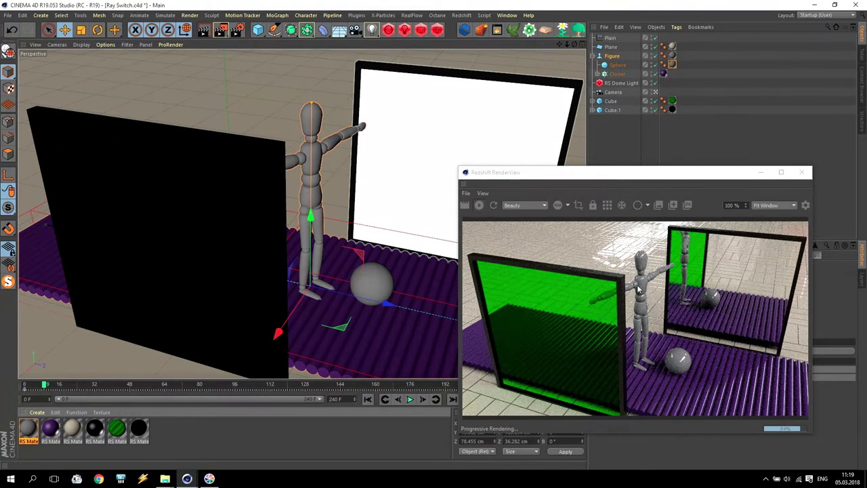
double_click(29, 428)
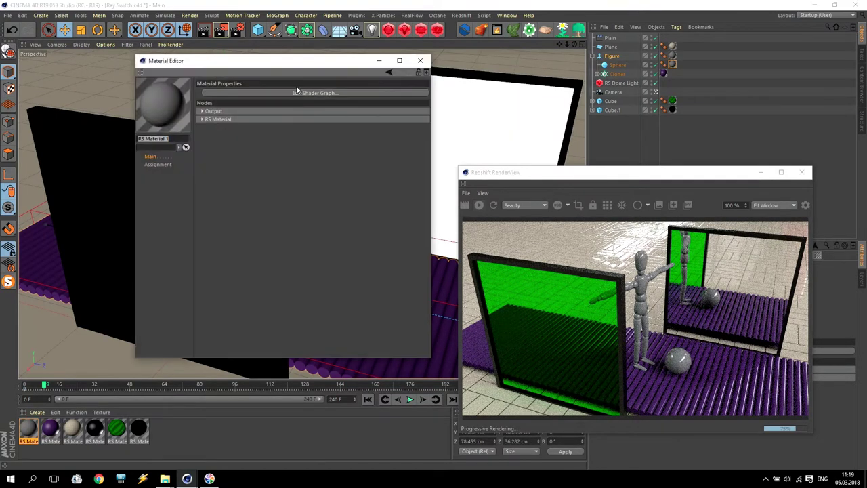
Step: Open the new material's shader graph and arrange it beside the render view
drag(579, 170, 140, 70)
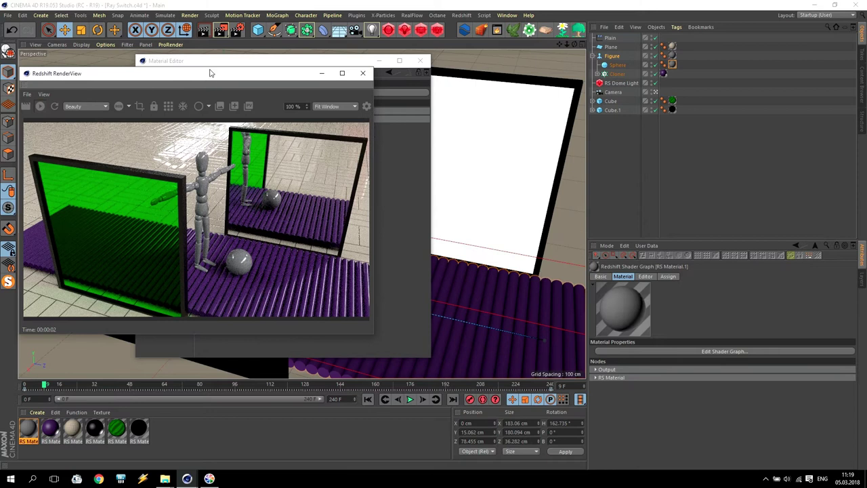
drag(210, 62, 577, 158)
mouse_move(229, 73)
mouse_down()
mouse_move(223, 29)
mouse_move(209, 12)
mouse_up()
click(570, 175)
drag(355, 43, 504, 119)
drag(535, 240, 638, 252)
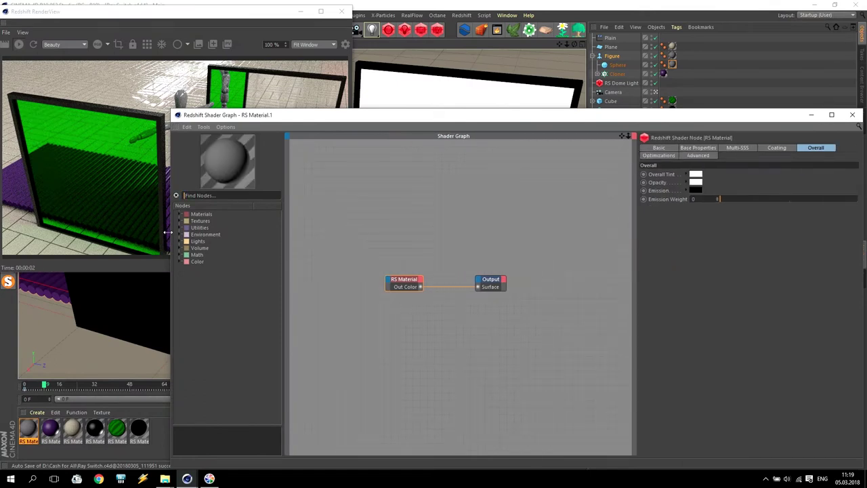
drag(168, 232, 304, 233)
mouse_move(474, 251)
mouse_down()
mouse_move(571, 300)
mouse_move(658, 278)
mouse_up()
click(434, 248)
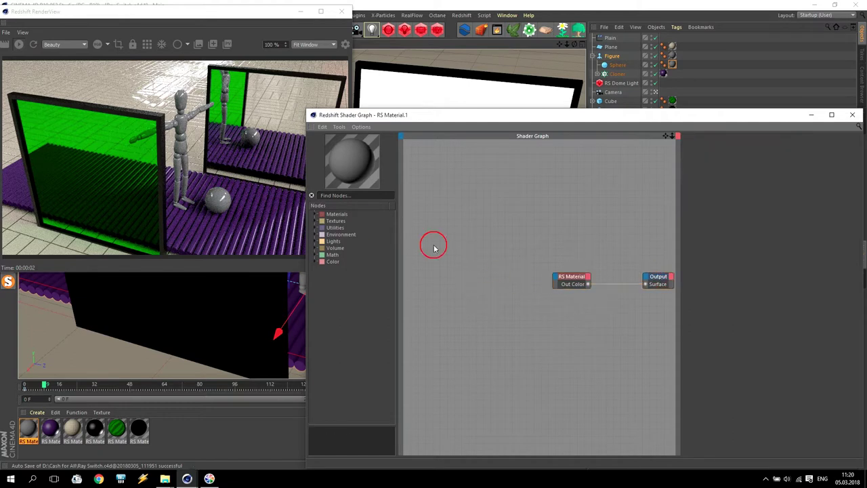
Step: Locate the Ray Switch node under Utilities > Switch
click(316, 229)
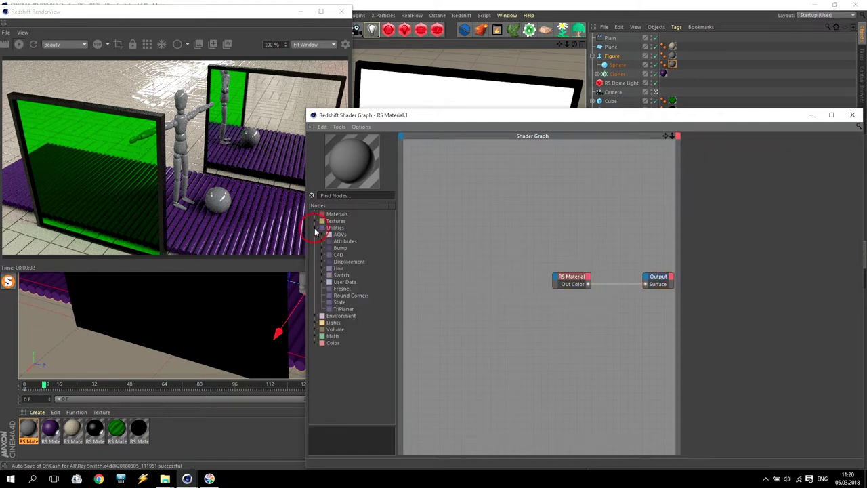
click(323, 276)
click(348, 283)
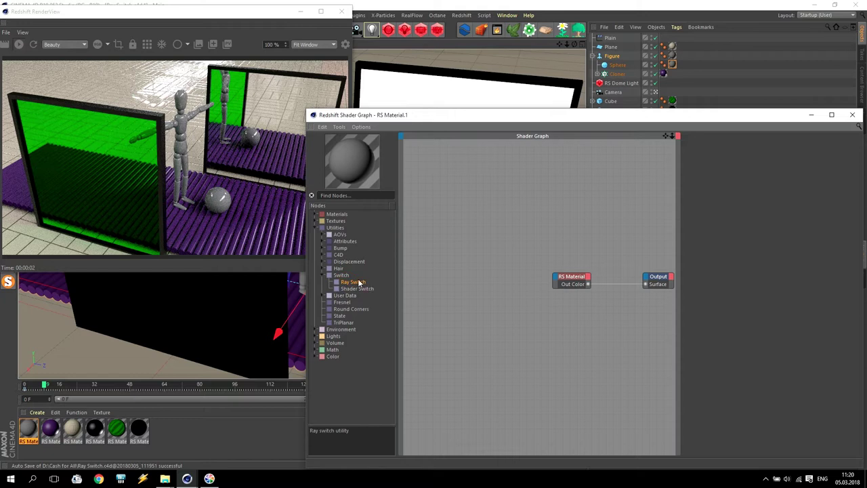
Step: Add an RS Ray Switch node above the RS Material in the graph
click(563, 227)
drag(562, 221, 594, 248)
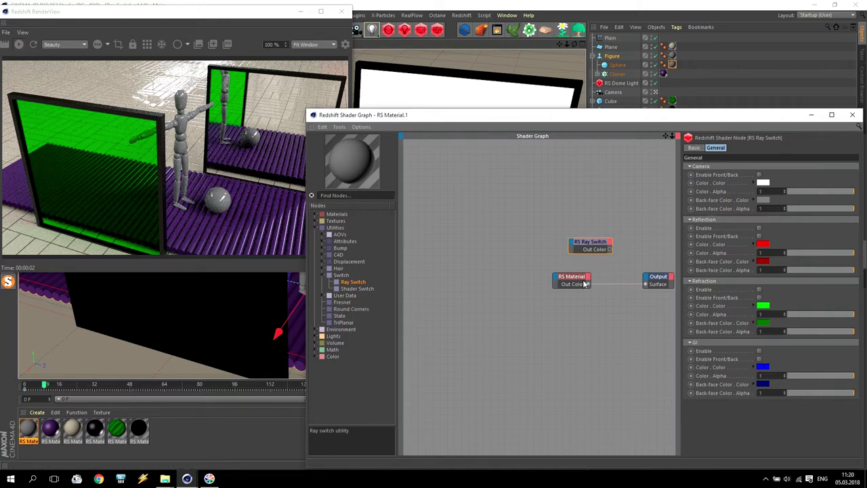
drag(572, 280, 482, 240)
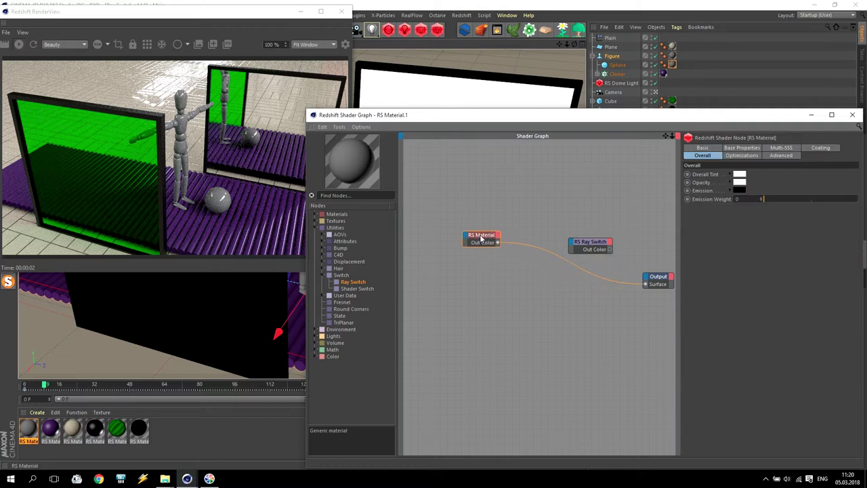
Step: Set the RS Material's diffuse colour to a fully saturated blue
click(743, 148)
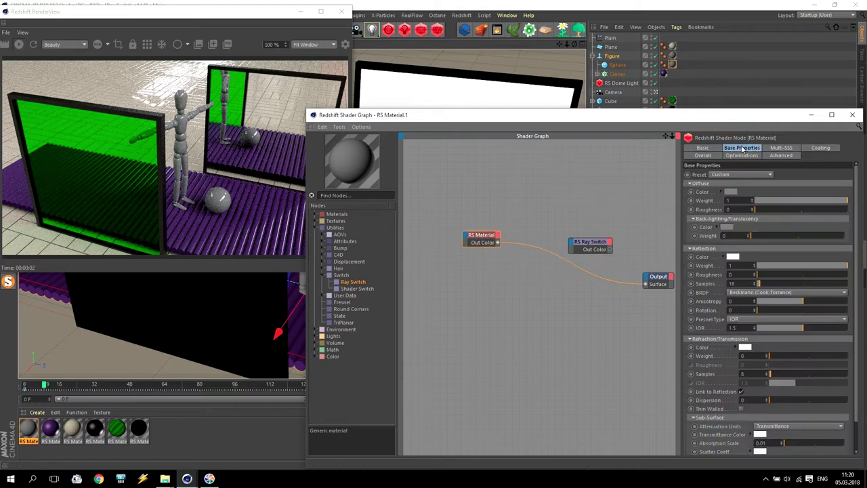
click(731, 192)
click(764, 191)
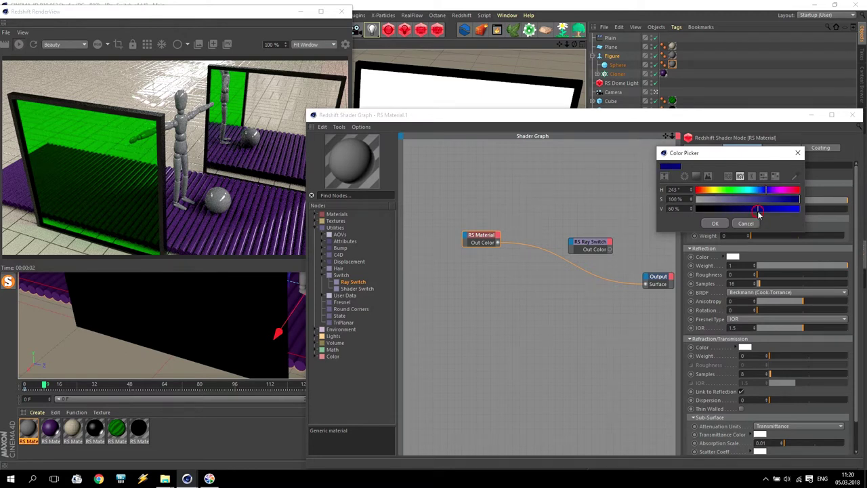
drag(757, 208, 800, 201)
click(766, 192)
click(716, 223)
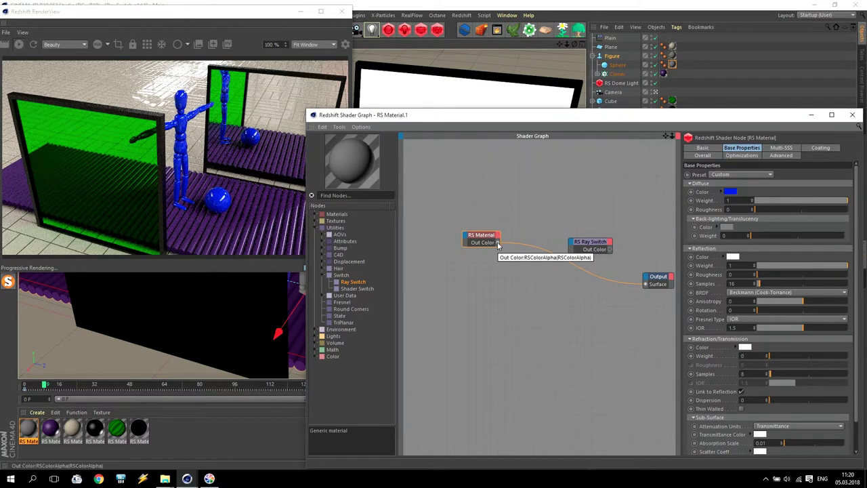
Step: Wire the blue material into the Ray Switch camera colour and enable camera Front/Back
drag(497, 243, 580, 250)
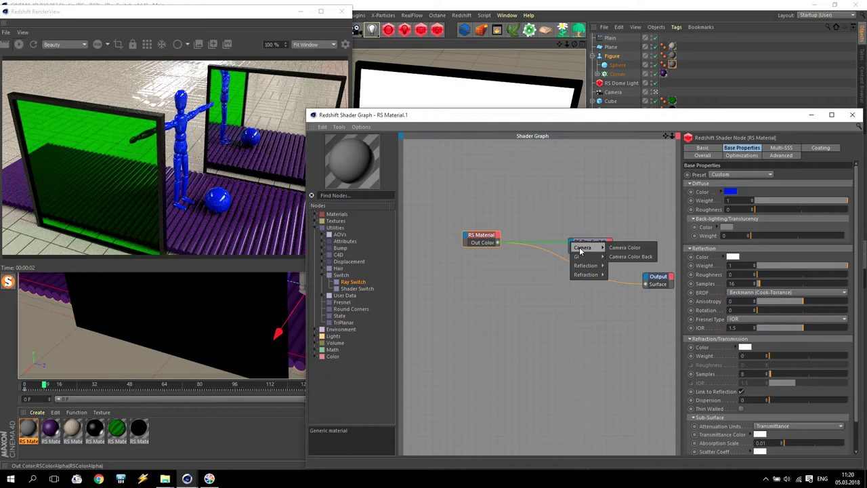
click(625, 250)
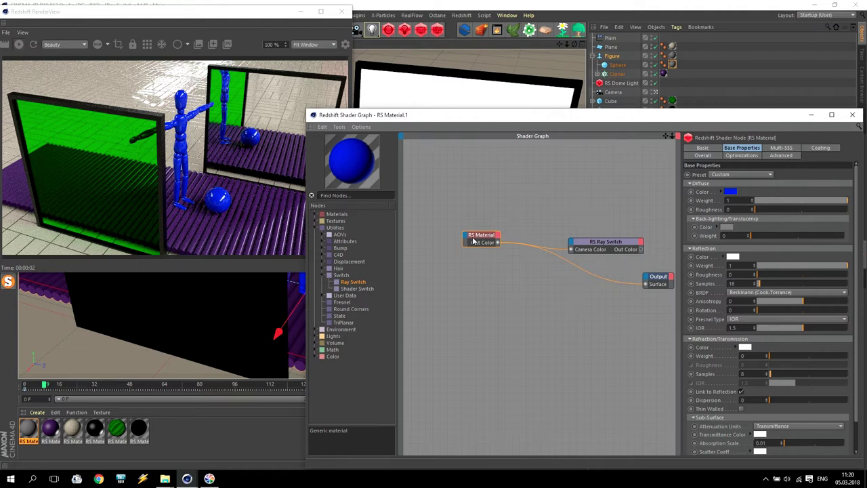
drag(473, 238, 425, 225)
drag(593, 241, 556, 211)
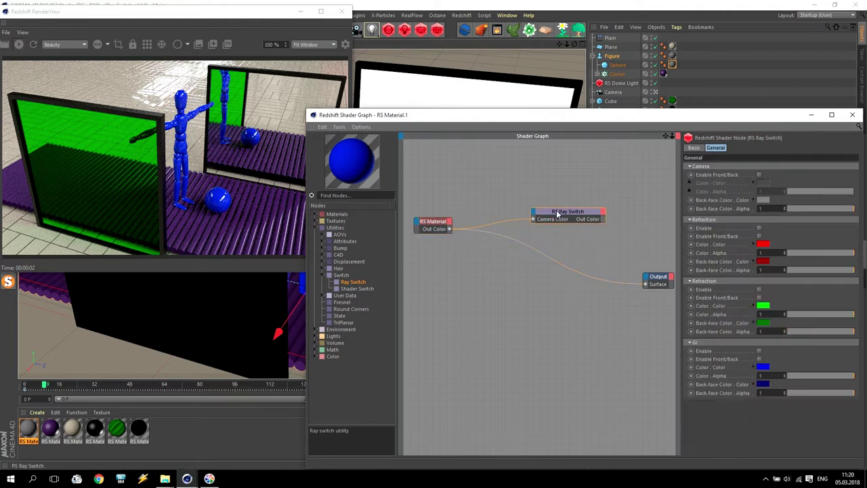
click(759, 175)
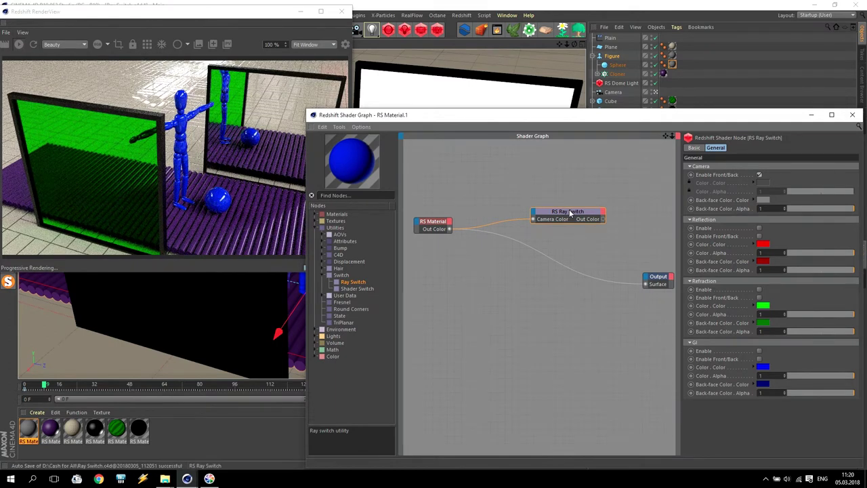
drag(569, 209, 567, 222)
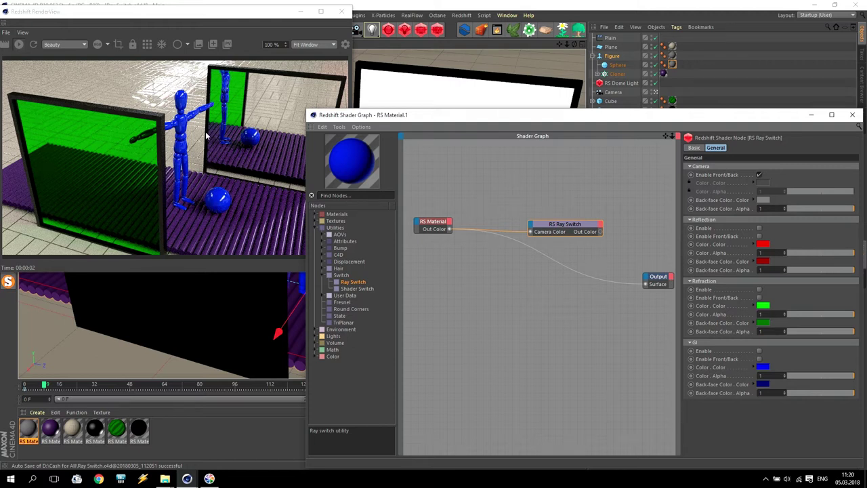
Step: Add a second RS Material node with a red diffuse colour
click(316, 215)
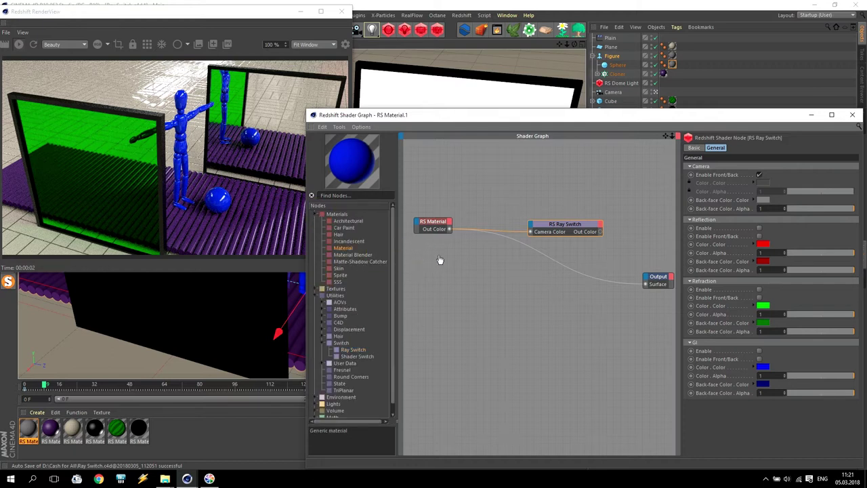
drag(343, 253, 437, 256)
click(730, 192)
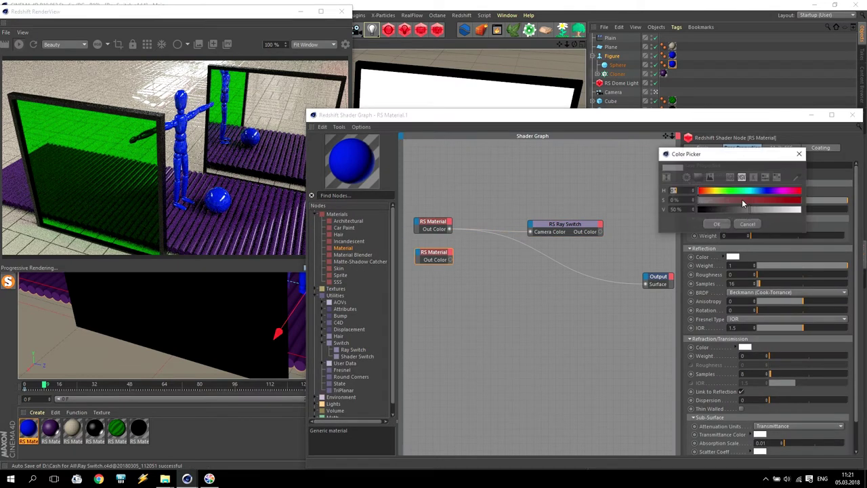
mouse_move(779, 200)
mouse_down()
mouse_move(790, 208)
mouse_move(866, 209)
mouse_up()
click(726, 224)
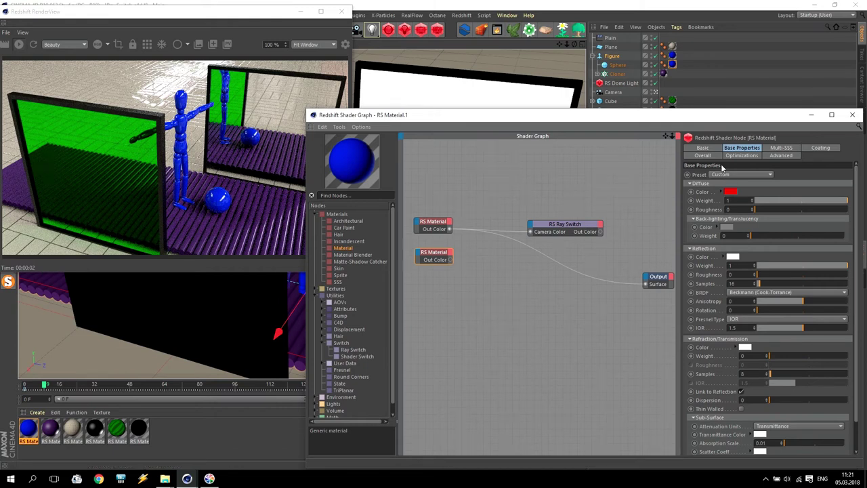
Step: Connect the red material's Out Color to the Ray Switch's Reflection colour
click(438, 252)
drag(450, 260, 530, 229)
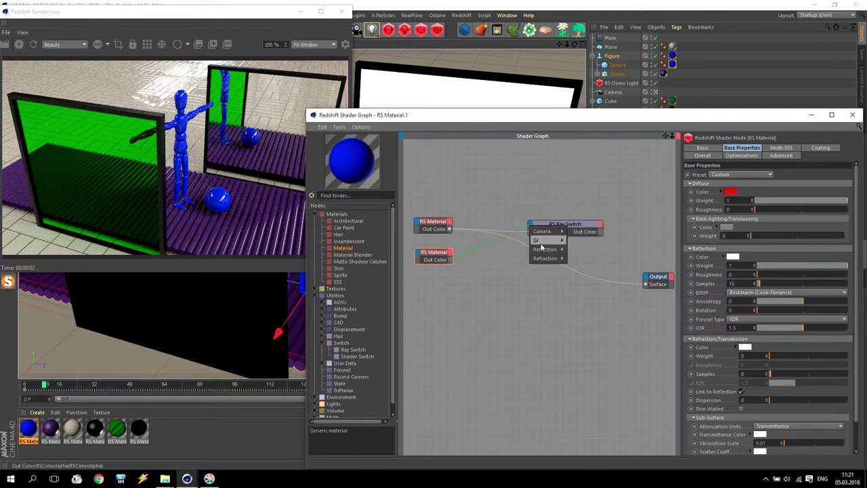
mouse_move(545, 250)
click(589, 250)
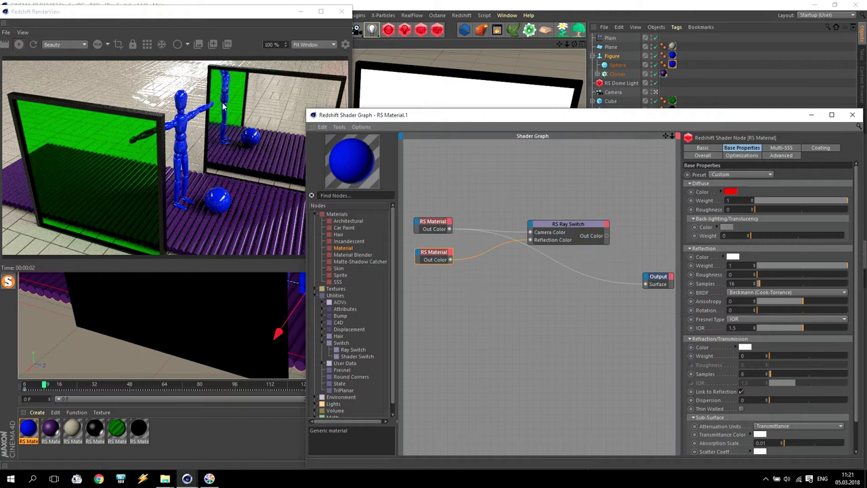
Step: Enable the Ray Switch's Reflection branch and connect its output to the Output Surface
click(565, 226)
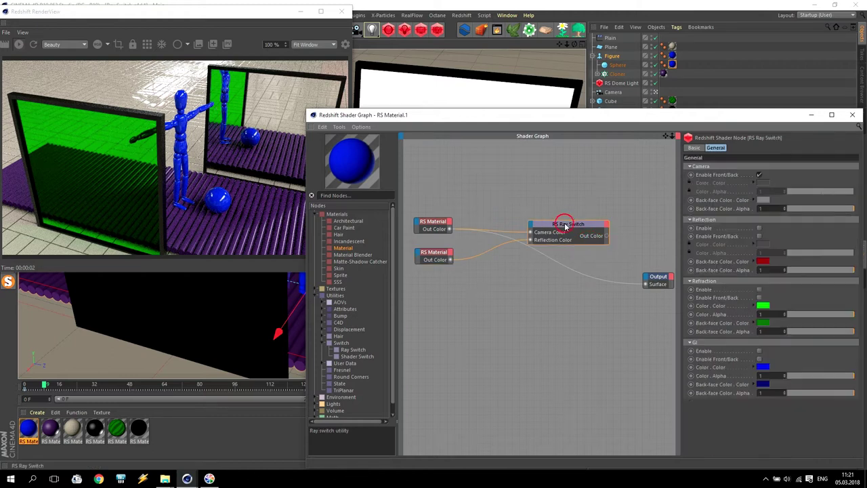
click(760, 228)
click(72, 4)
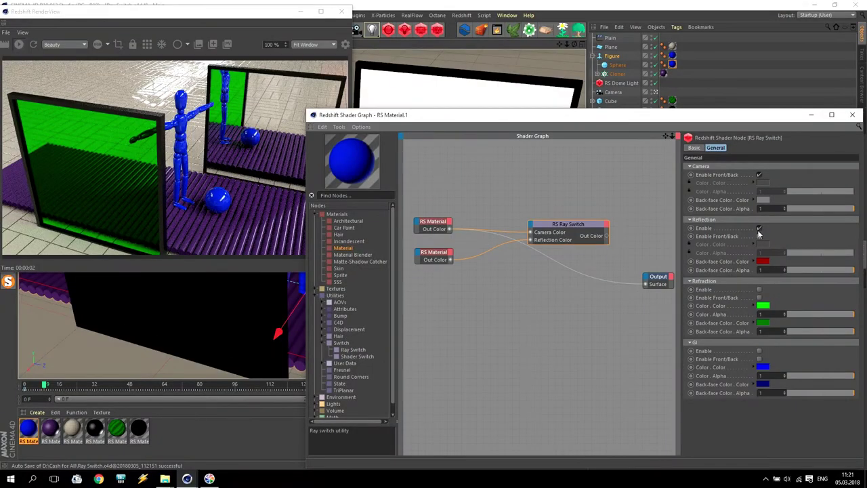
mouse_move(565, 228)
mouse_down()
mouse_move(559, 220)
mouse_move(646, 284)
mouse_up()
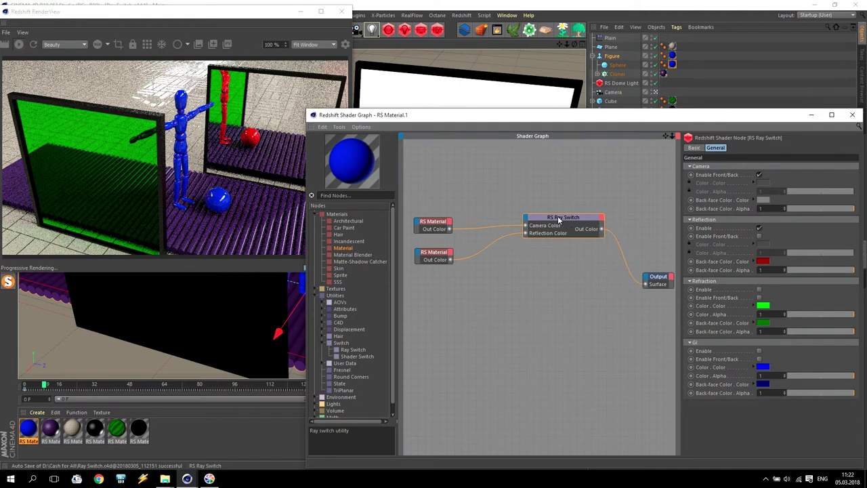
drag(564, 219, 571, 253)
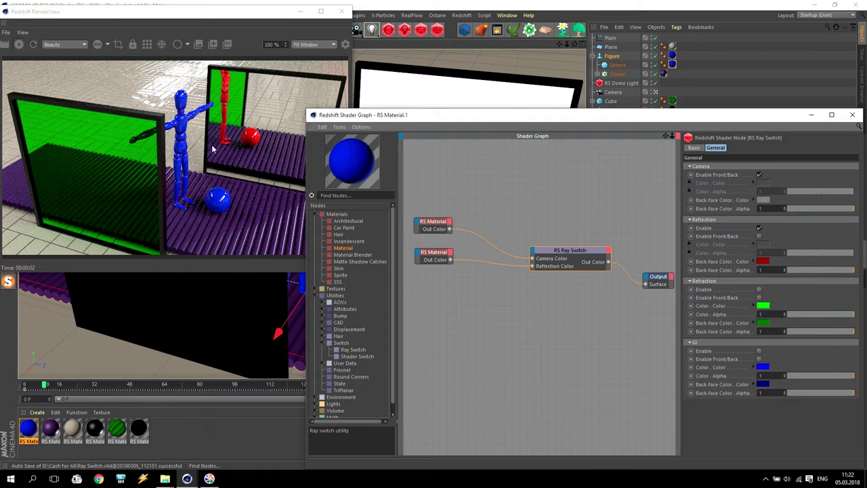
Step: In the red material's Overall settings, set Emission Weight 10 and emission colour red
click(437, 250)
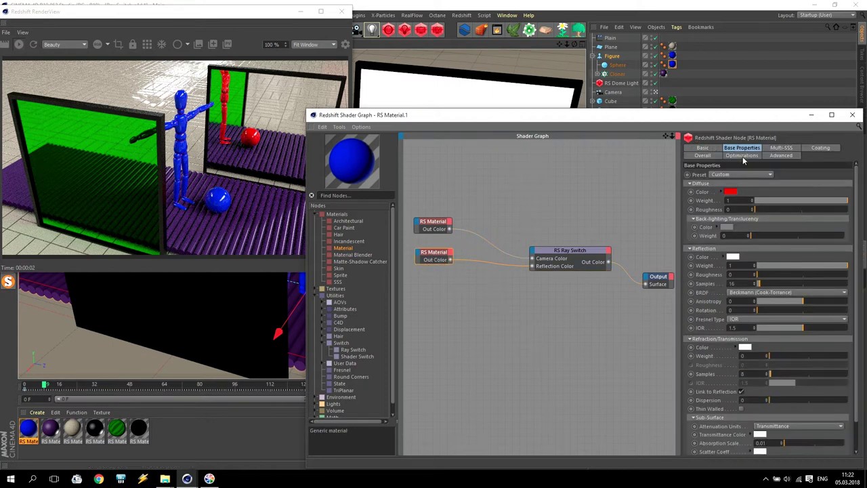
click(782, 156)
click(816, 148)
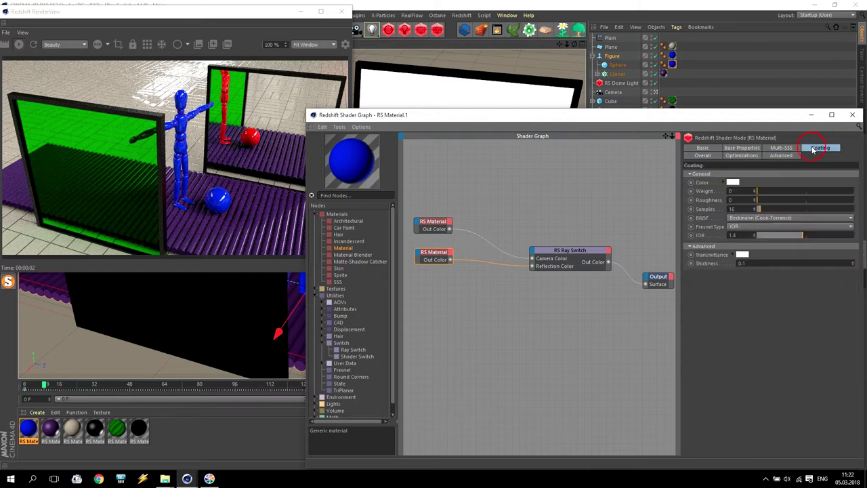
click(717, 157)
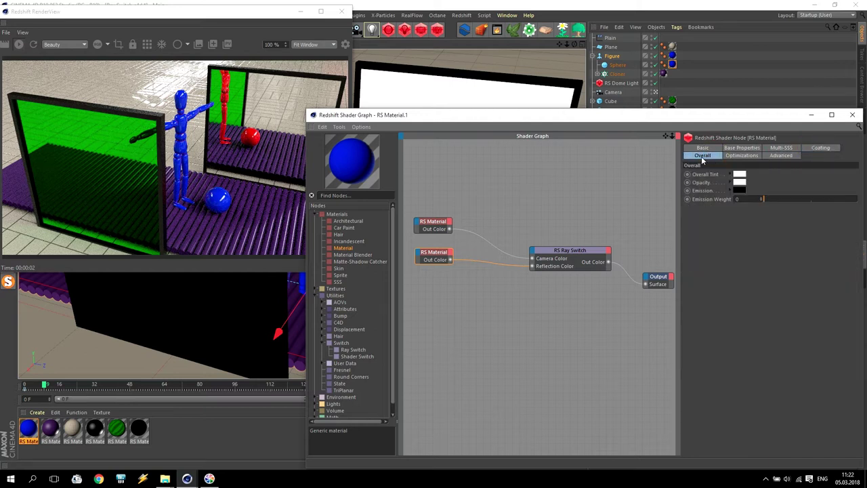
click(712, 199)
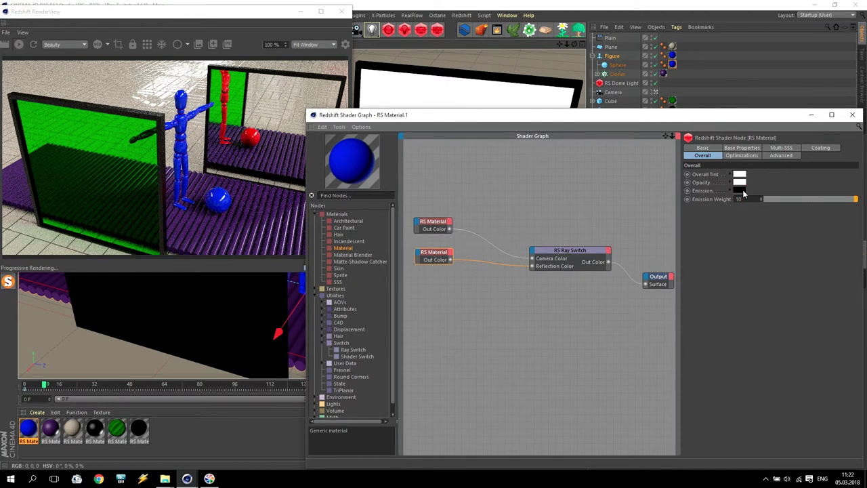
click(739, 190)
click(851, 196)
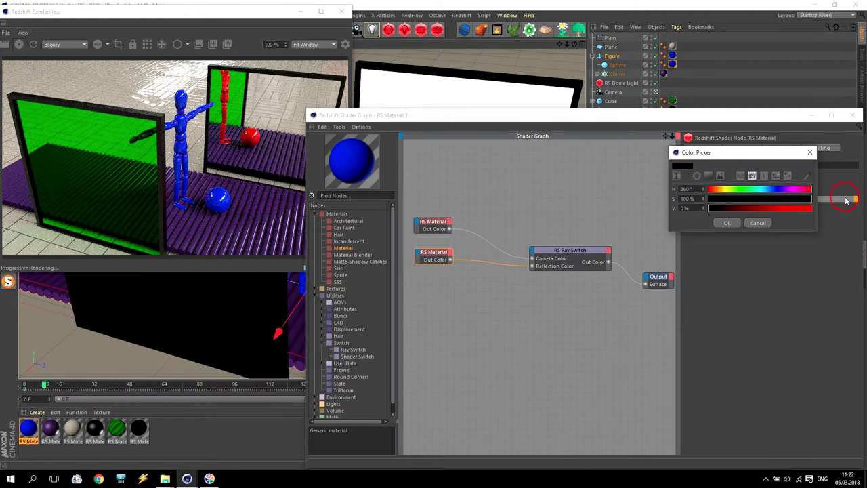
click(727, 223)
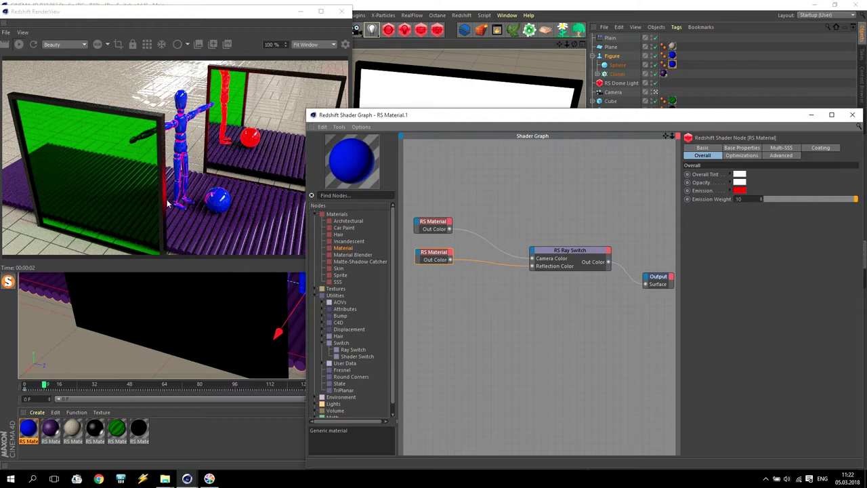
Step: Set the blue material's Reflection Indirect Scale to 0, then select the black material
click(433, 224)
click(782, 155)
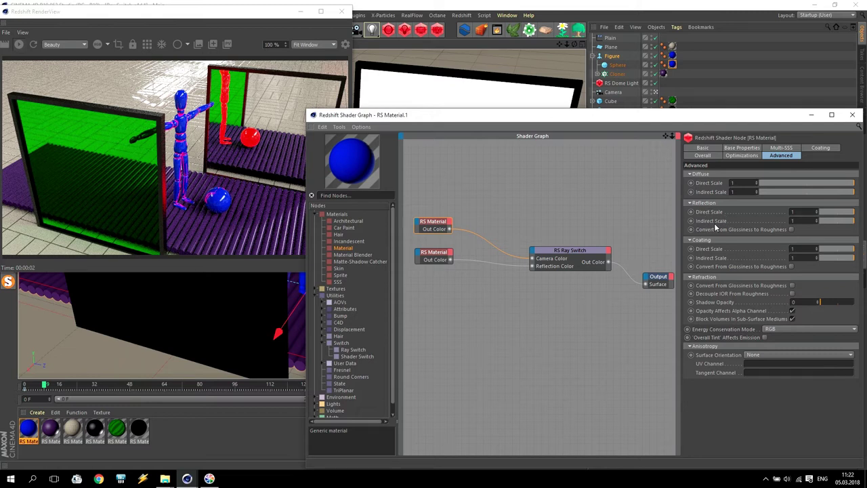
drag(822, 221, 796, 221)
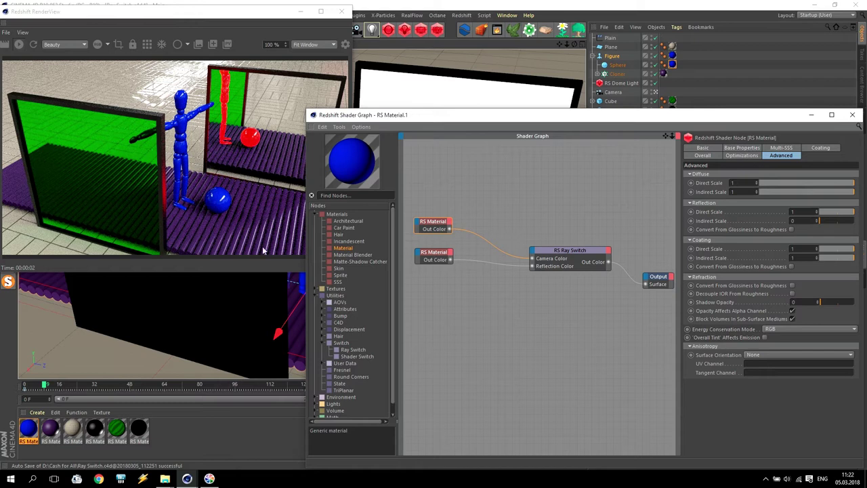
click(97, 432)
click(839, 221)
Step: Close the shader graph and drag the Figure left along X behind the green glass
drag(838, 221, 165, 170)
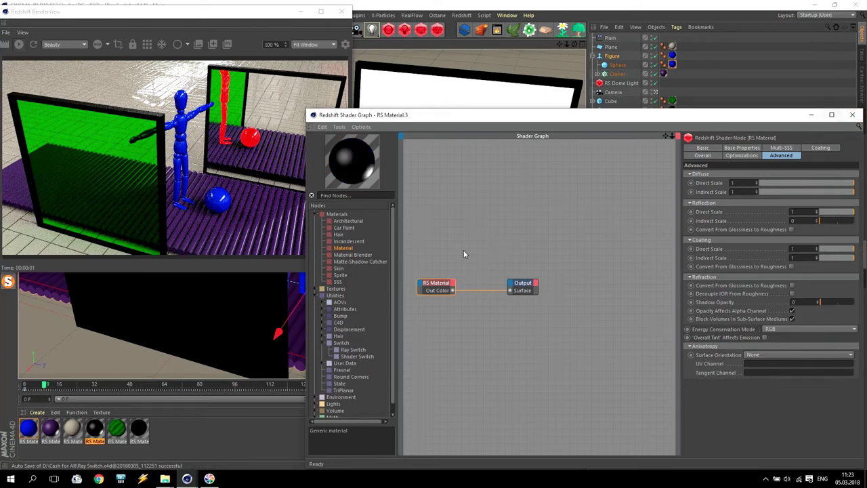
click(852, 114)
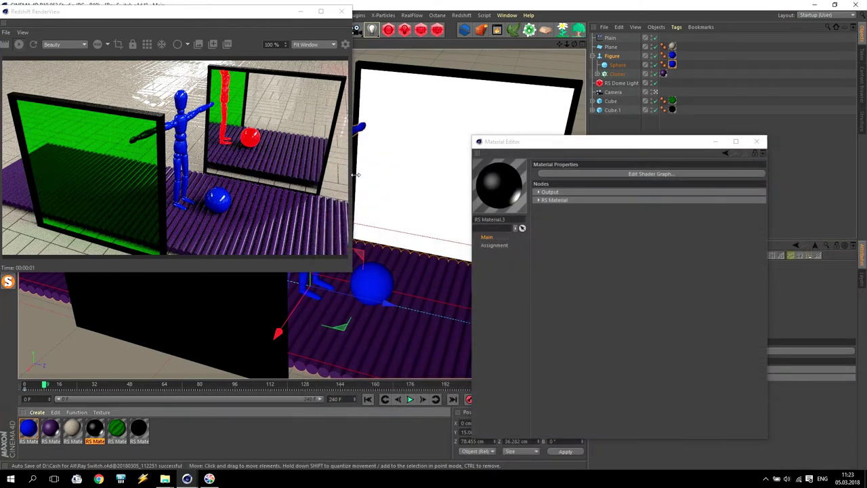
click(614, 59)
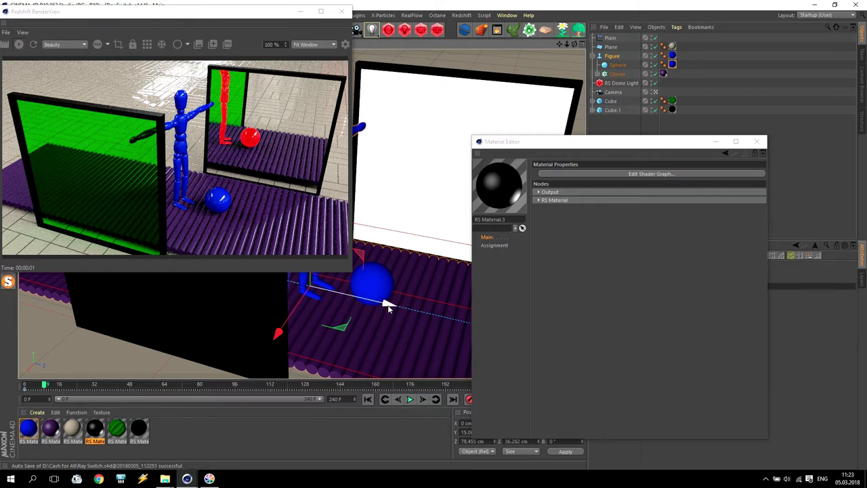
drag(390, 307, 317, 289)
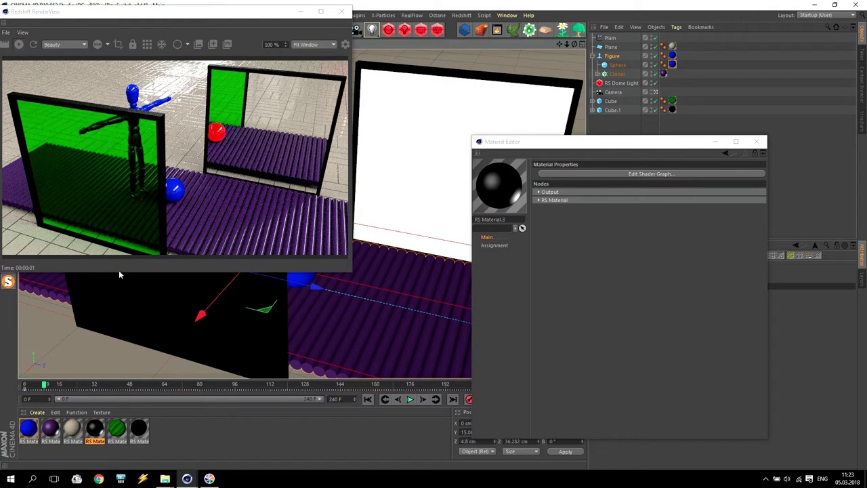
Step: Open the blue material's Shader Graph and add an RS Incandescent node
click(30, 431)
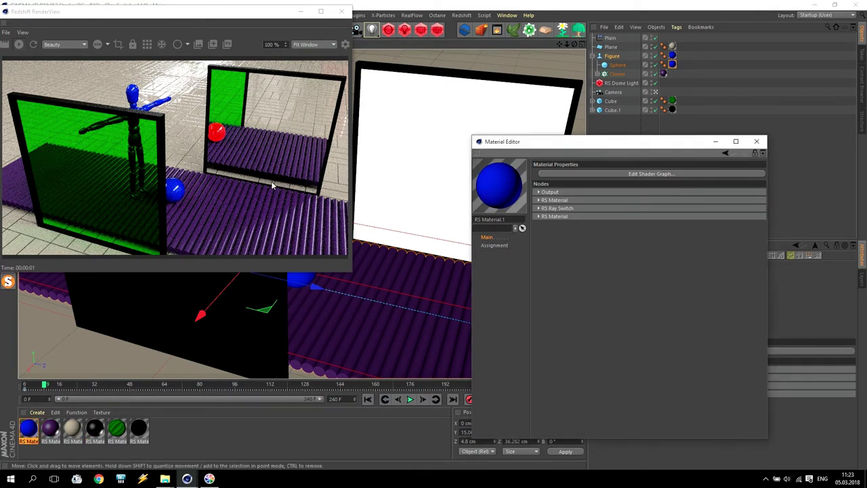
click(602, 174)
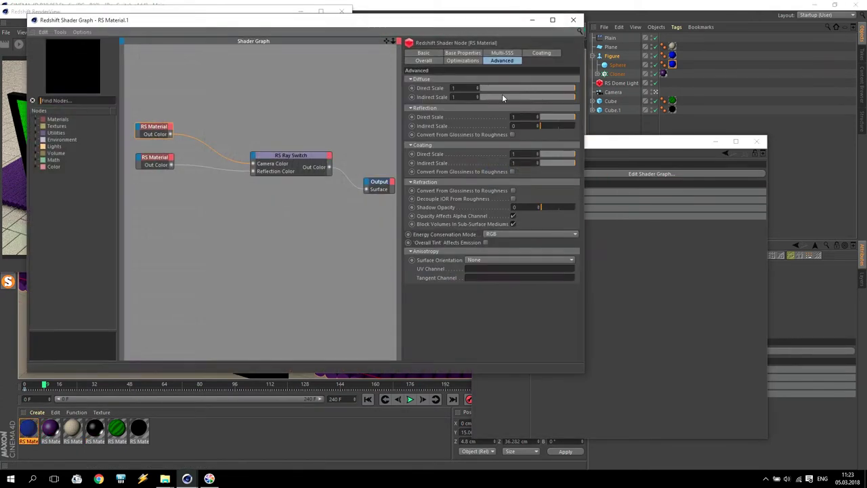
drag(430, 33, 707, 101)
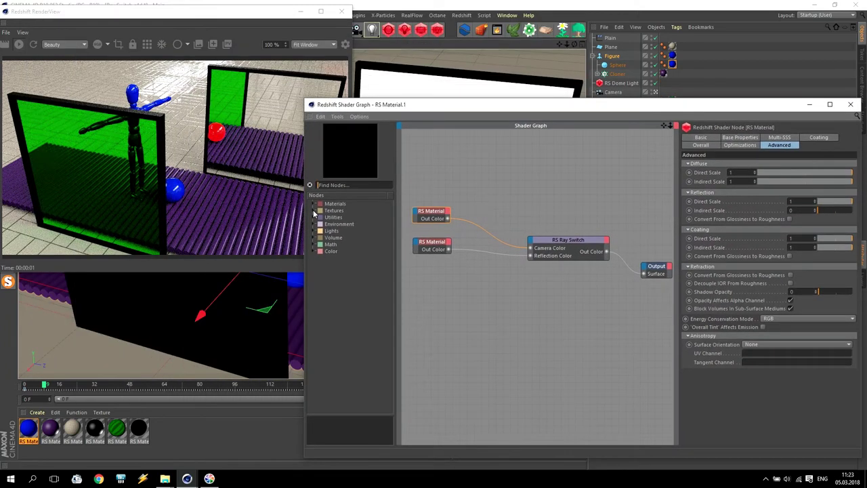
click(314, 211)
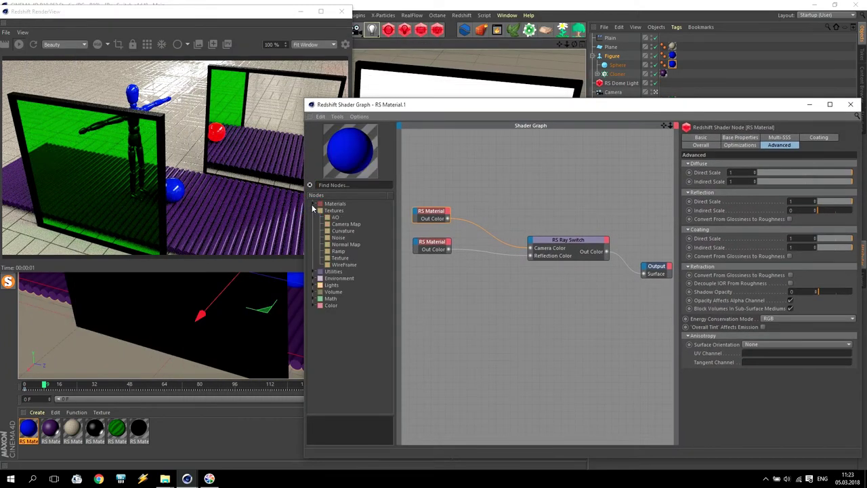
click(314, 204)
mouse_move(347, 231)
mouse_down()
mouse_move(483, 302)
mouse_move(467, 302)
mouse_up()
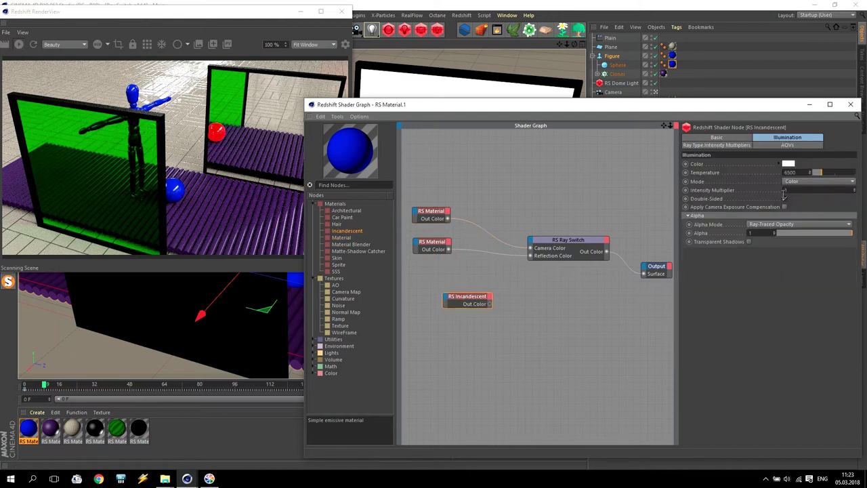
Step: Make the Incandescent green, wire it to Ray Switch Refraction Color, and enable Refraction
click(787, 164)
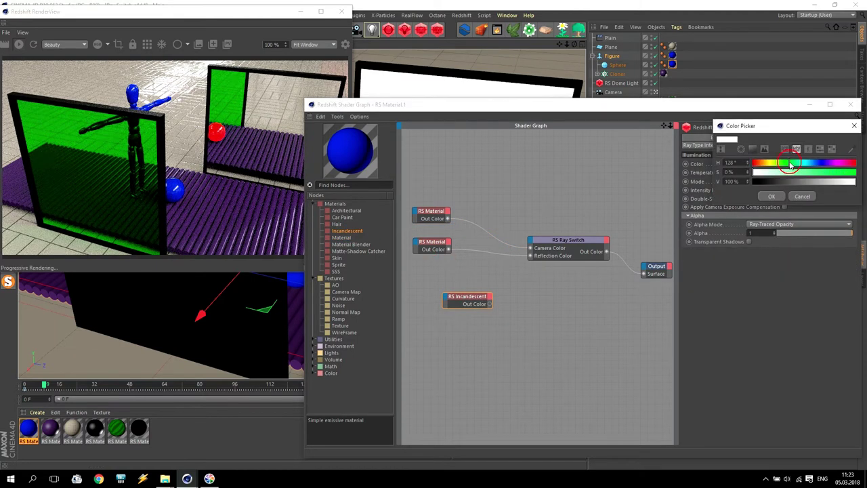
click(789, 163)
click(771, 196)
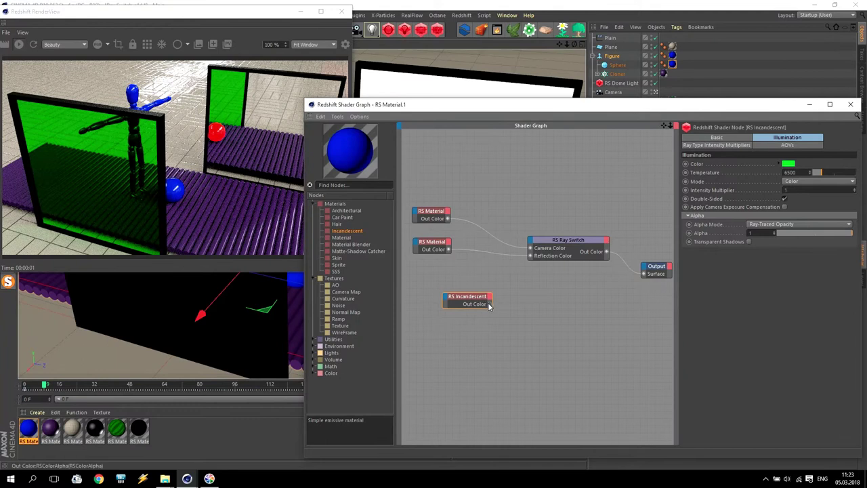
click(511, 284)
drag(510, 285, 531, 243)
mouse_move(546, 272)
click(594, 272)
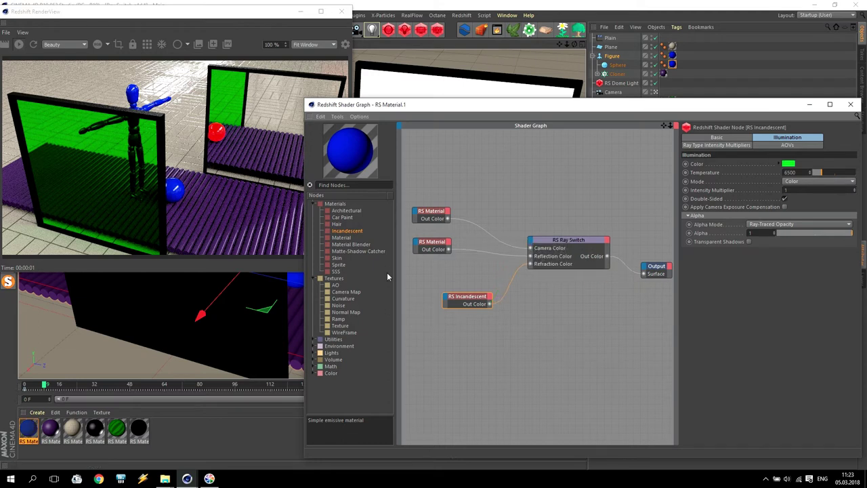
click(561, 241)
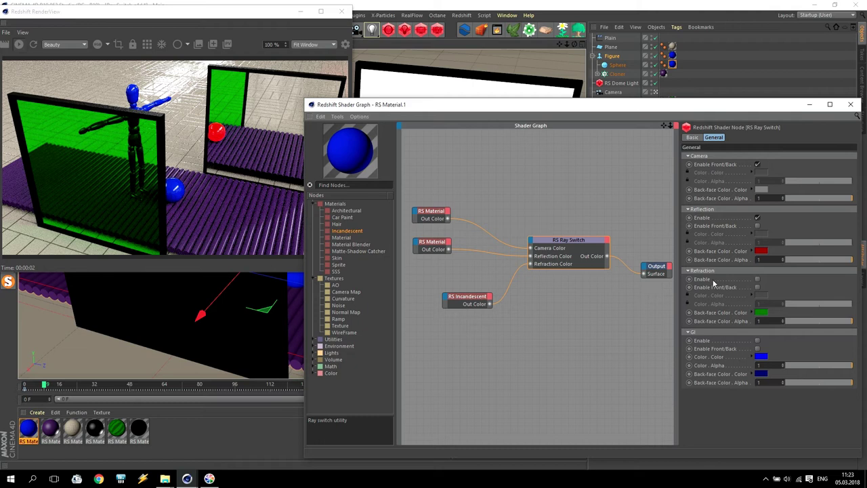
click(757, 279)
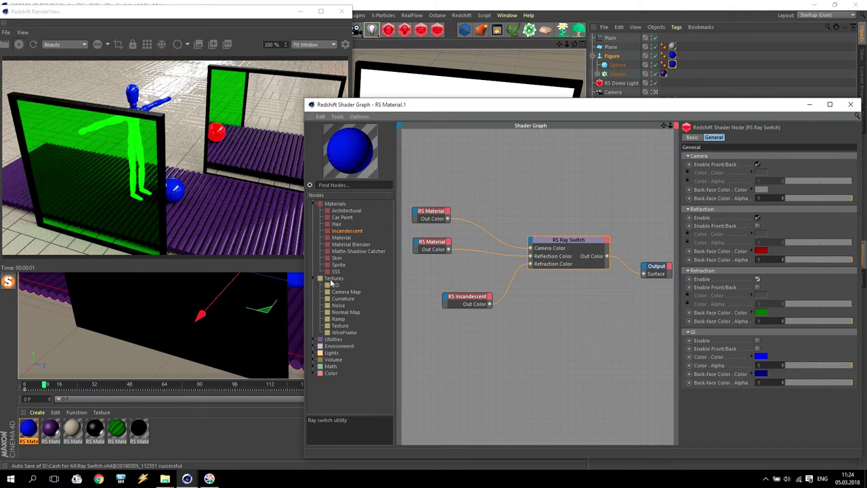
Step: Add a WireFrame node and connect its Out to the RS Incandescent Alpha
click(347, 333)
drag(346, 334, 425, 335)
drag(467, 297, 504, 304)
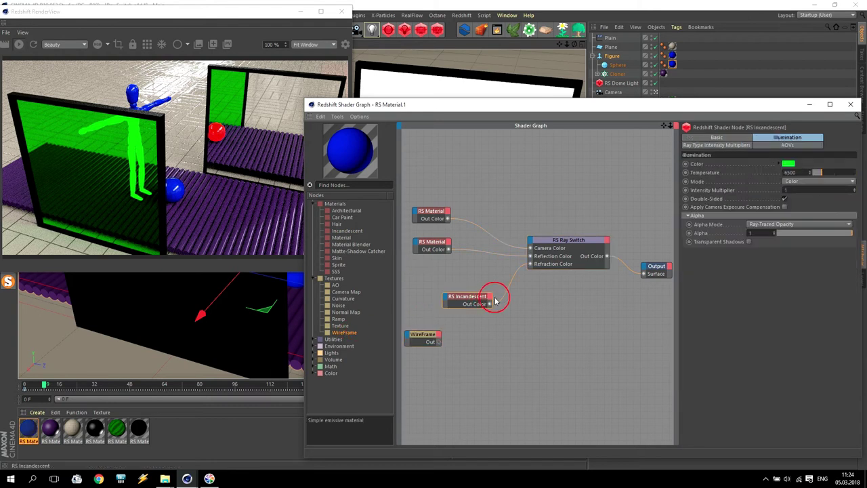
drag(438, 341, 482, 309)
mouse_move(506, 319)
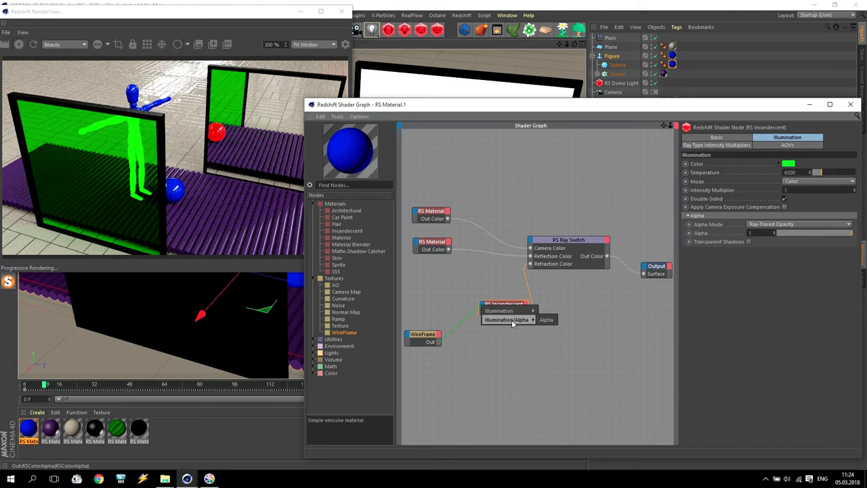
click(546, 319)
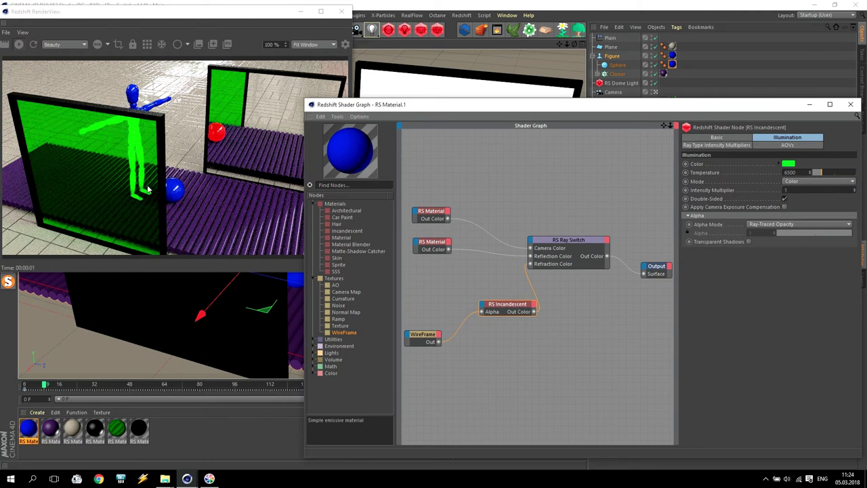
Step: Set the WireFrame's Wire Thickness to 0.5
click(423, 335)
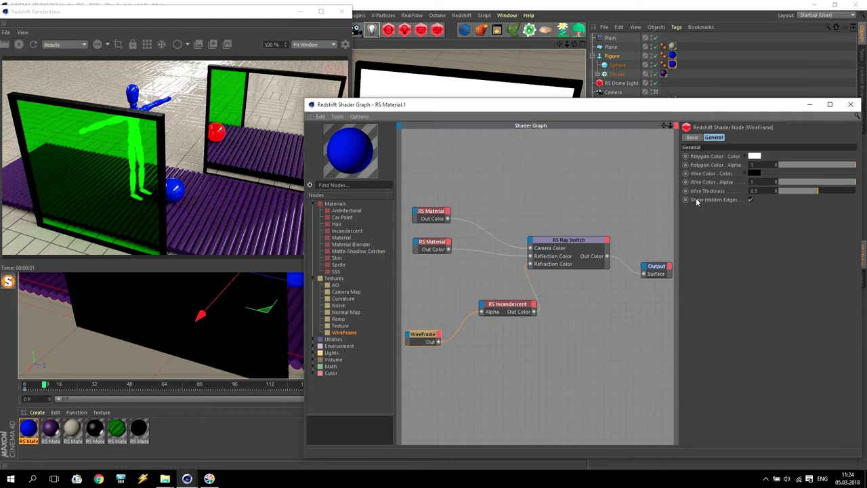
click(786, 190)
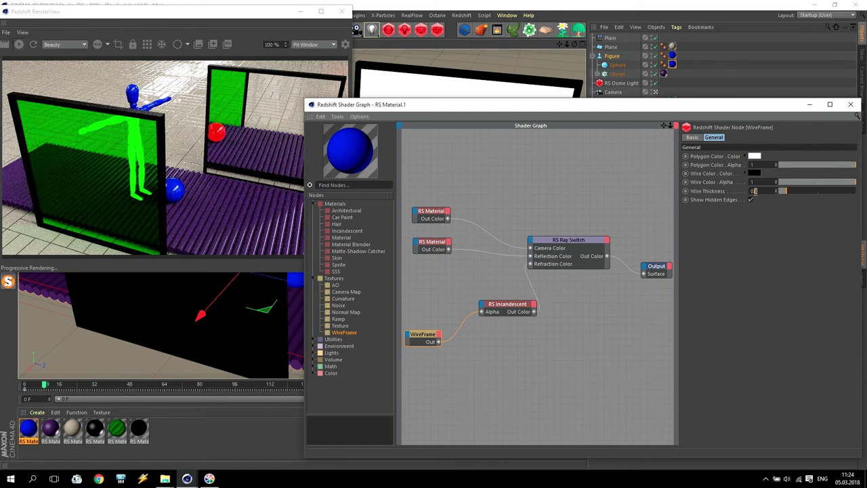
text(5)
key(Return)
Step: View through the scene camera and preview WireFrame Out wired directly to Output Surface
click(654, 92)
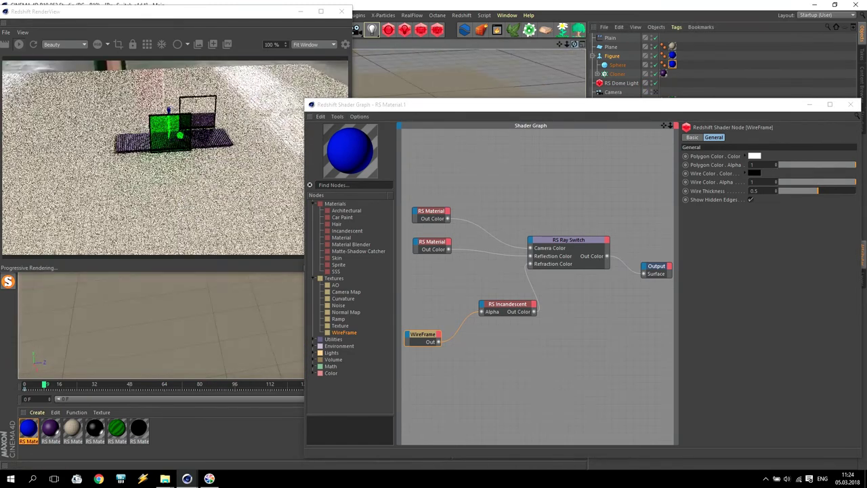
mouse_move(567, 44)
mouse_down()
mouse_move(558, 46)
mouse_move(566, 45)
mouse_up()
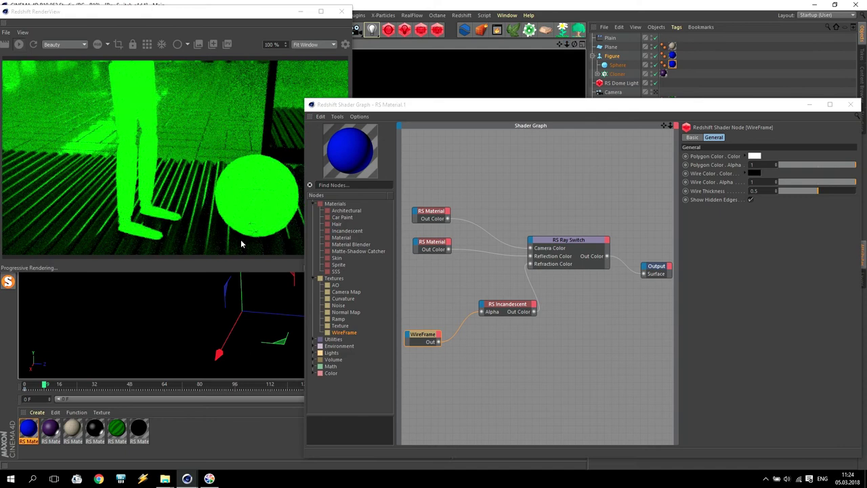
drag(508, 304, 569, 312)
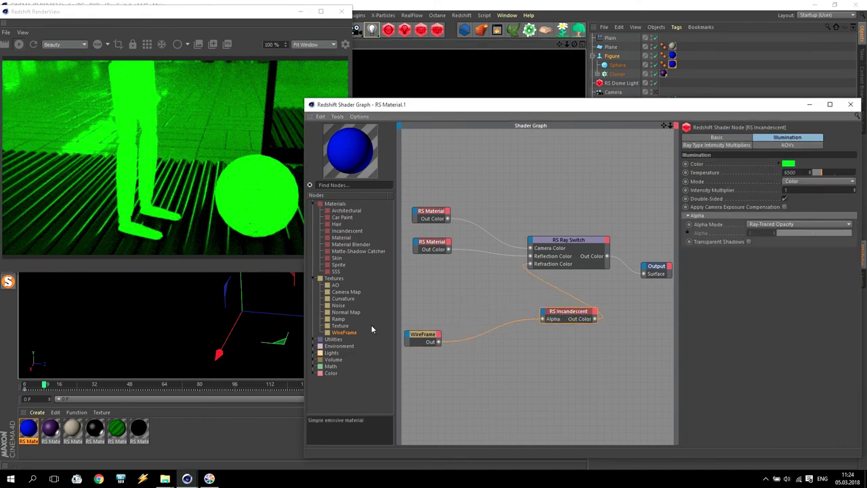
click(314, 374)
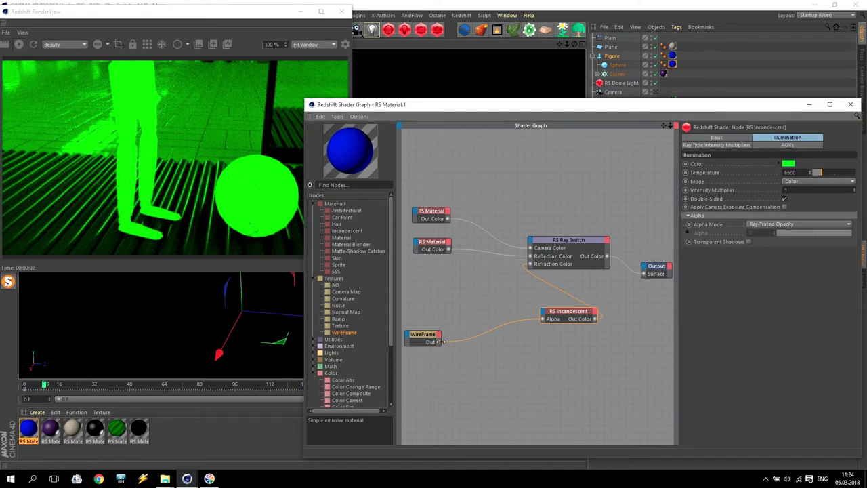
drag(438, 342, 644, 273)
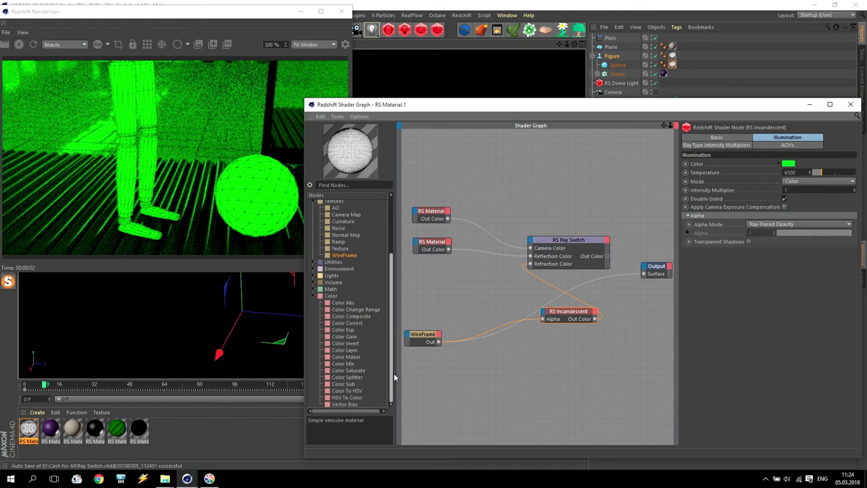
Step: Put RS Color Invert between WireFrame and Incandescent Alpha, reconnect Ray Switch to Output Surface
mouse_move(352, 344)
mouse_down()
mouse_move(493, 338)
mouse_move(499, 355)
mouse_move(477, 359)
mouse_up()
drag(542, 324, 543, 319)
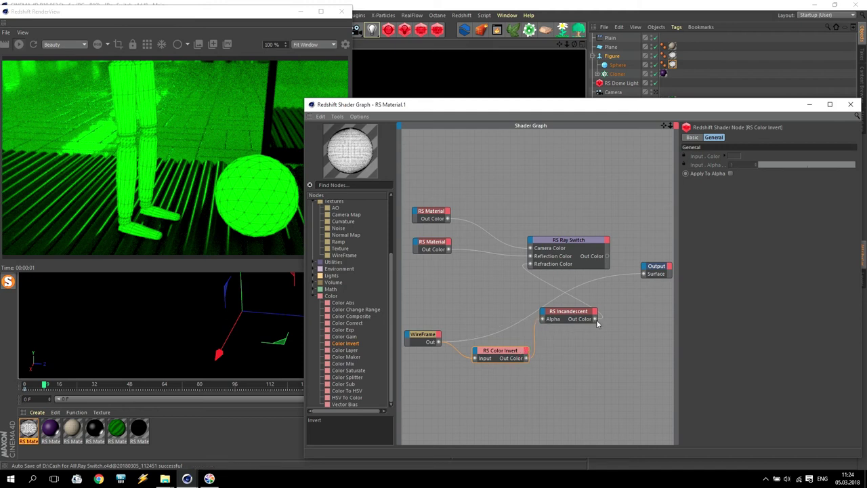
drag(647, 281, 644, 274)
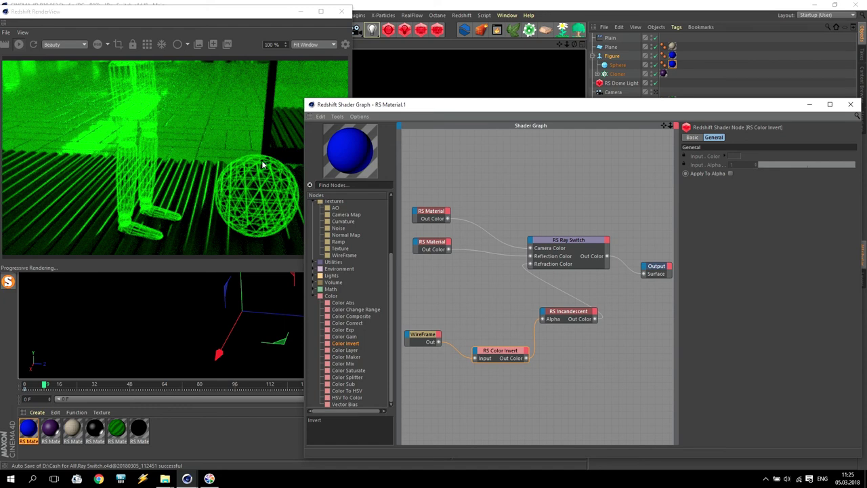
click(655, 93)
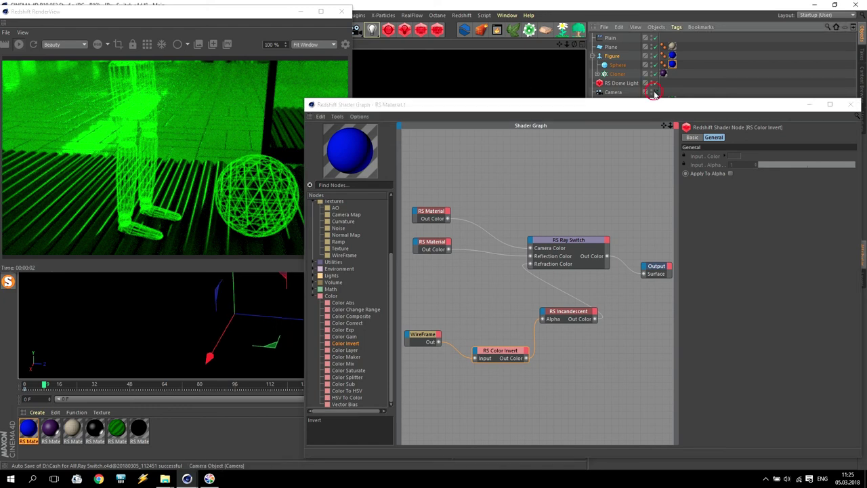
click(850, 105)
Step: Slide the Figure along Z from behind the glass, then reopen the blue material's Shader Graph
click(758, 141)
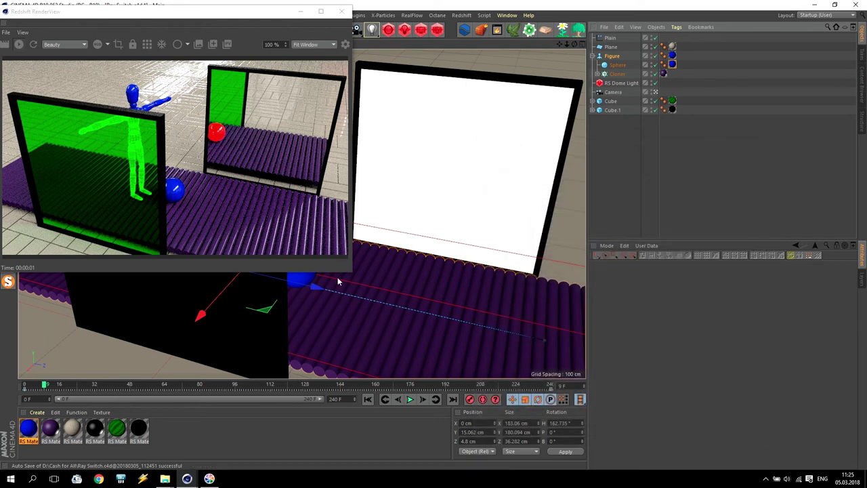
mouse_move(328, 289)
mouse_down()
mouse_move(121, 258)
mouse_move(541, 380)
mouse_move(511, 361)
mouse_up()
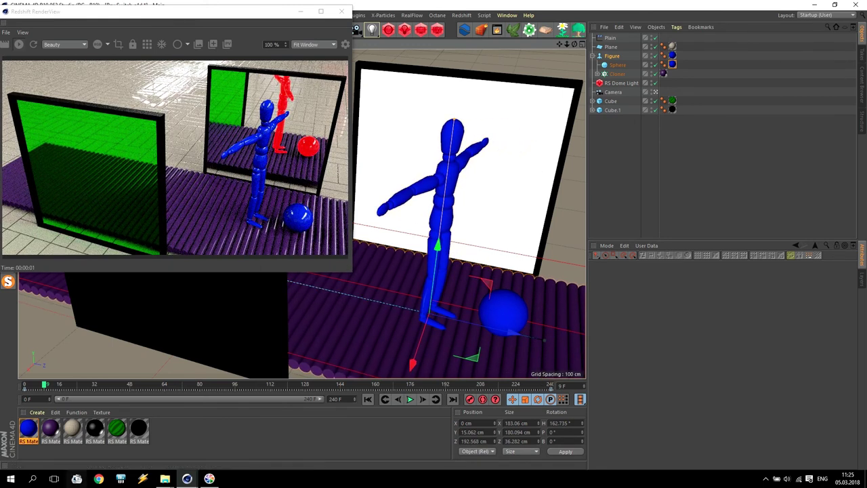
double_click(36, 430)
click(339, 95)
click(299, 156)
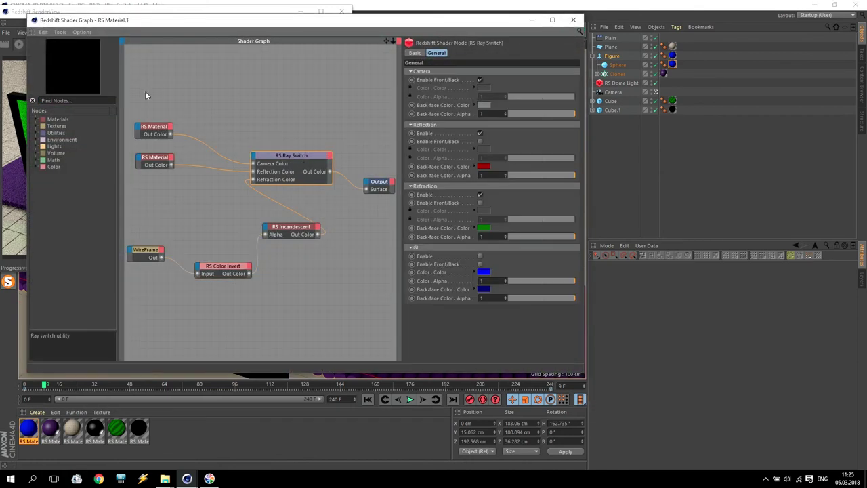
drag(282, 20, 535, 110)
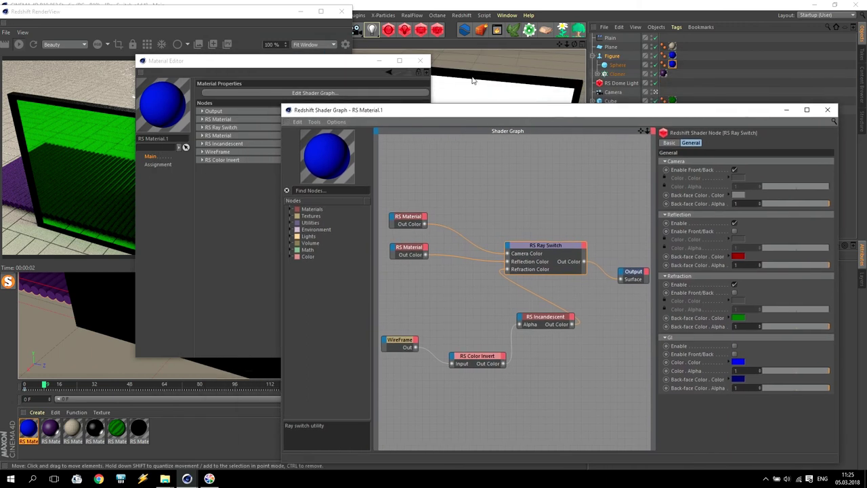
click(426, 61)
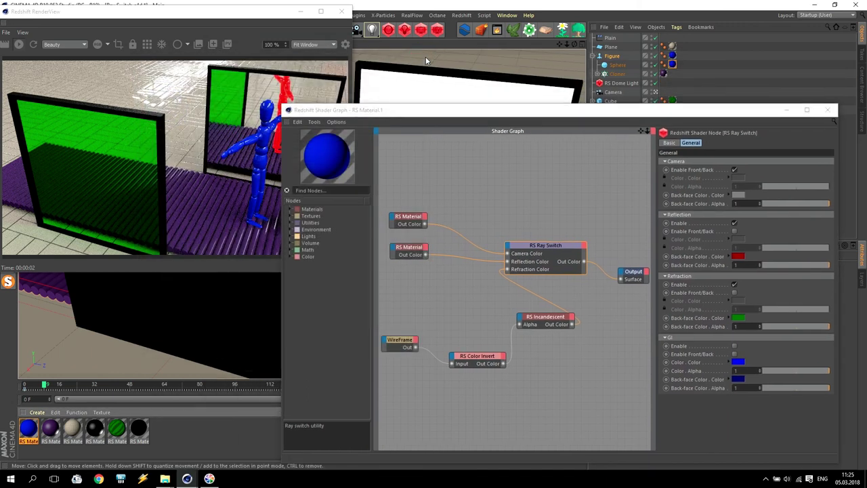